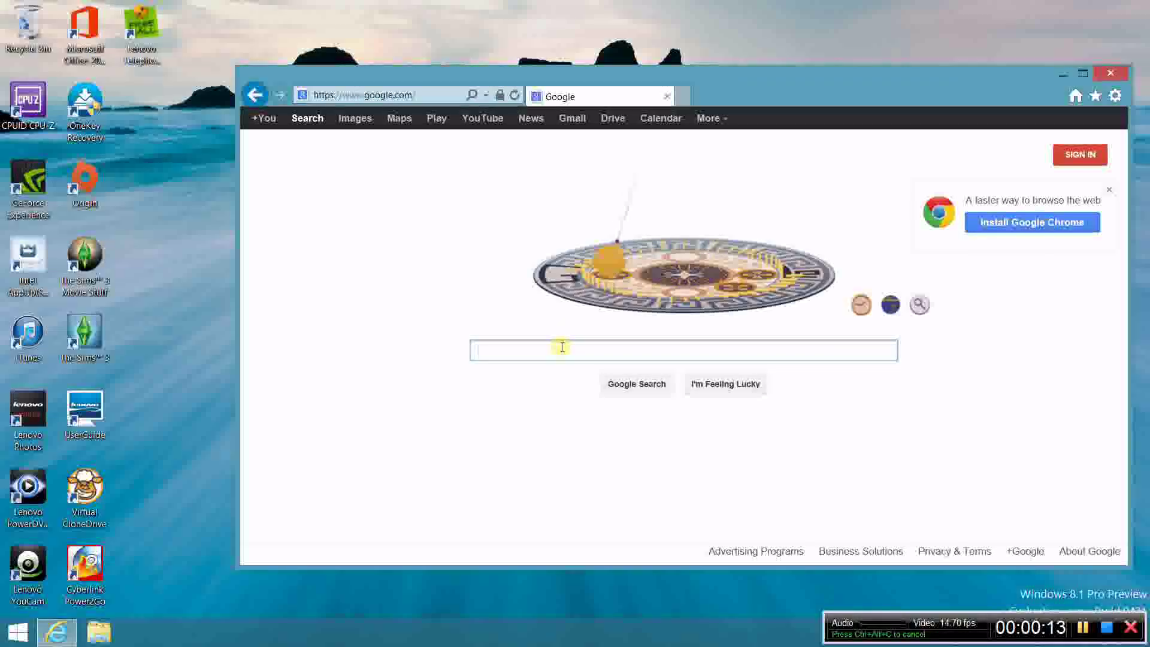
Search Google for 'sims 3 framework' by typing 'sims 3 fram' and picking the suggestion.
text(sims 3 fra)
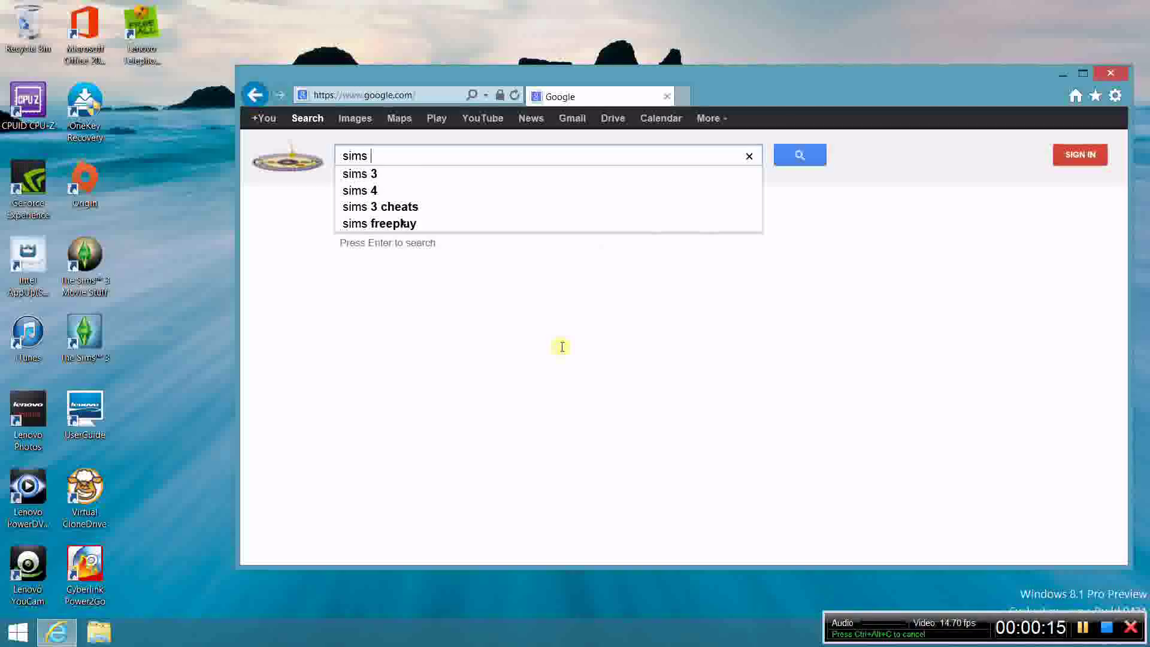
text(m)
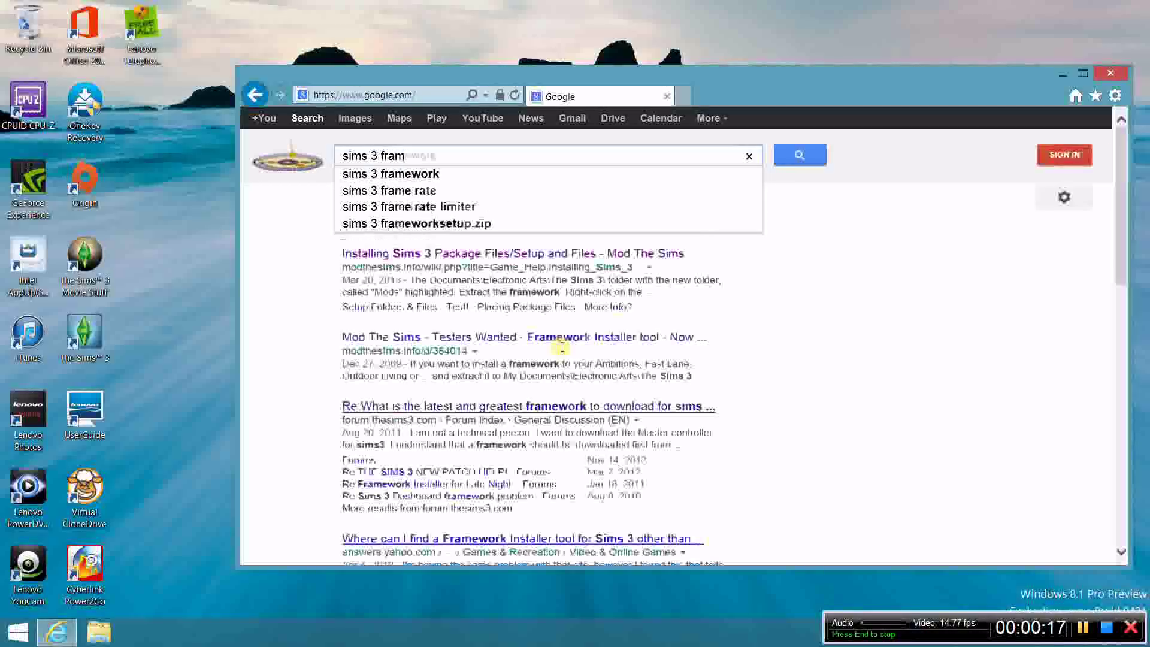
click(434, 175)
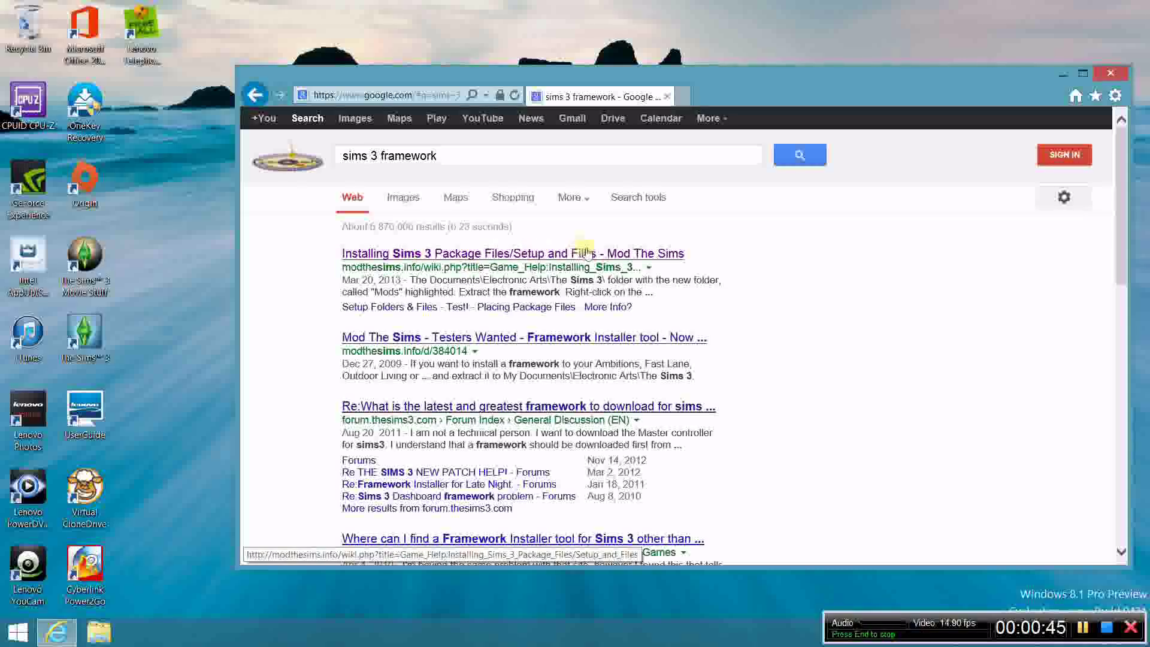
Open the 'Installing Sims 3 Package Files' guide and bring up the TS3 CC Basics link's menu.
click(675, 257)
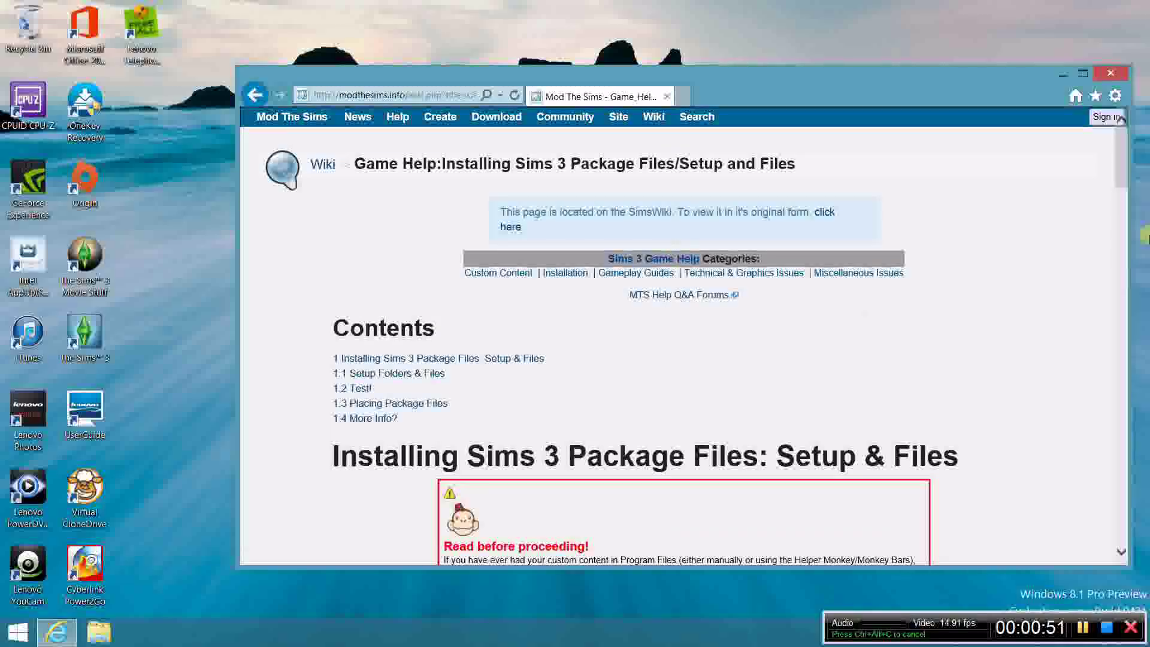
drag(1121, 166, 1123, 202)
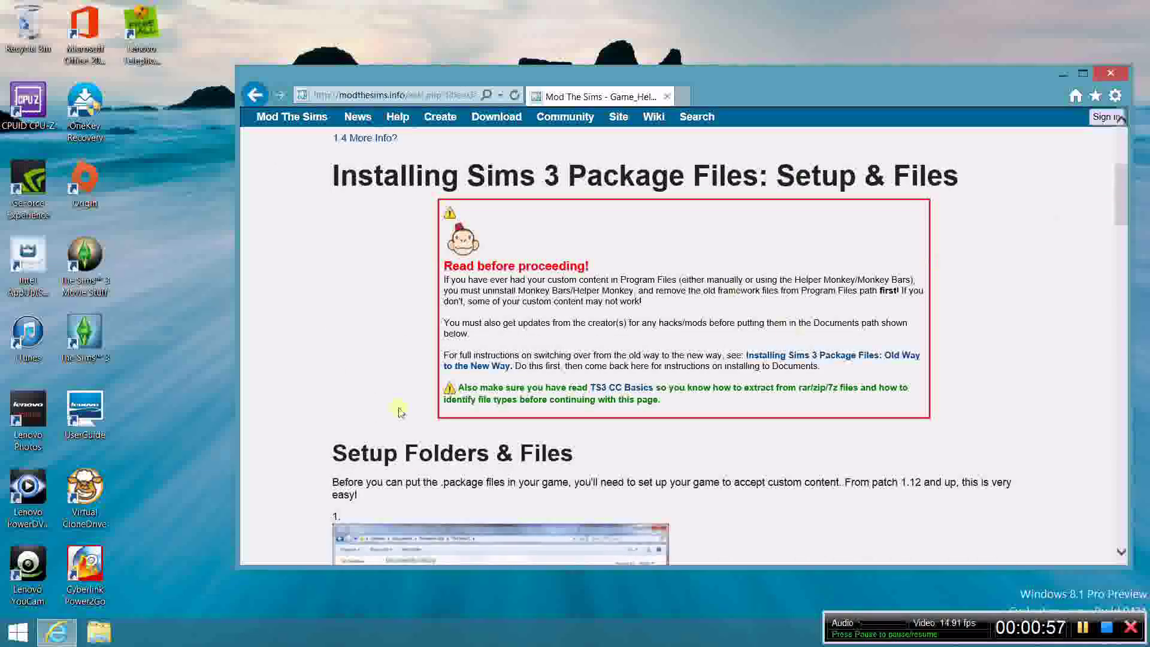
right_click(610, 393)
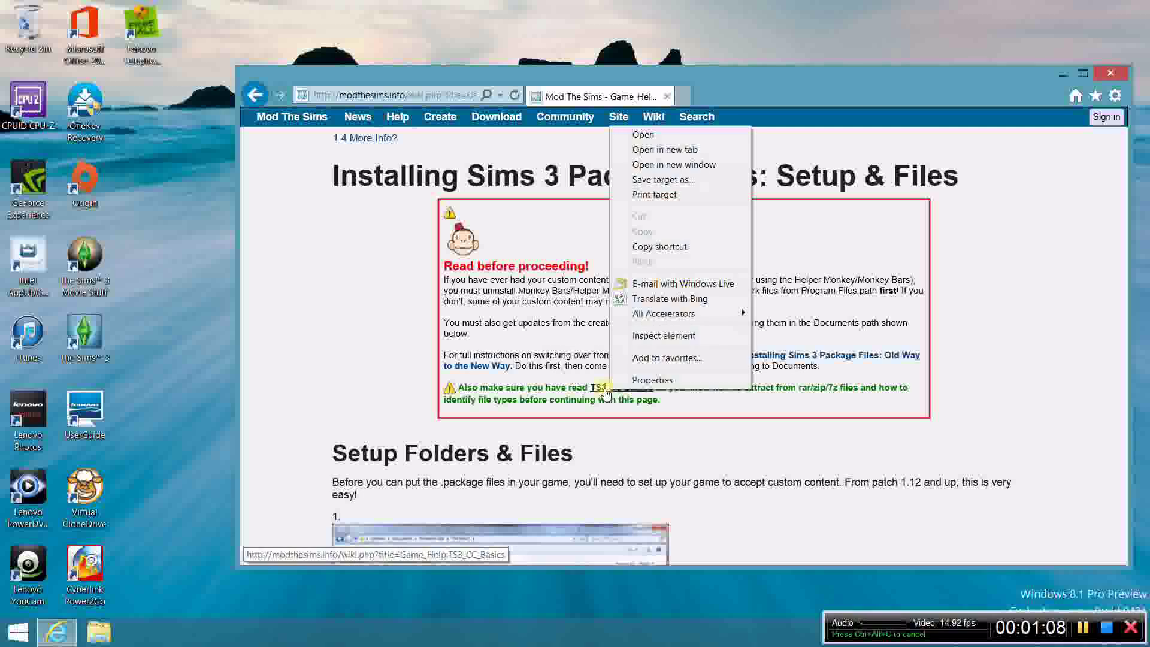
Open TS3 CC Basics in a new tab and read its 'Zip, Rar, and 7z Files' section.
click(632, 151)
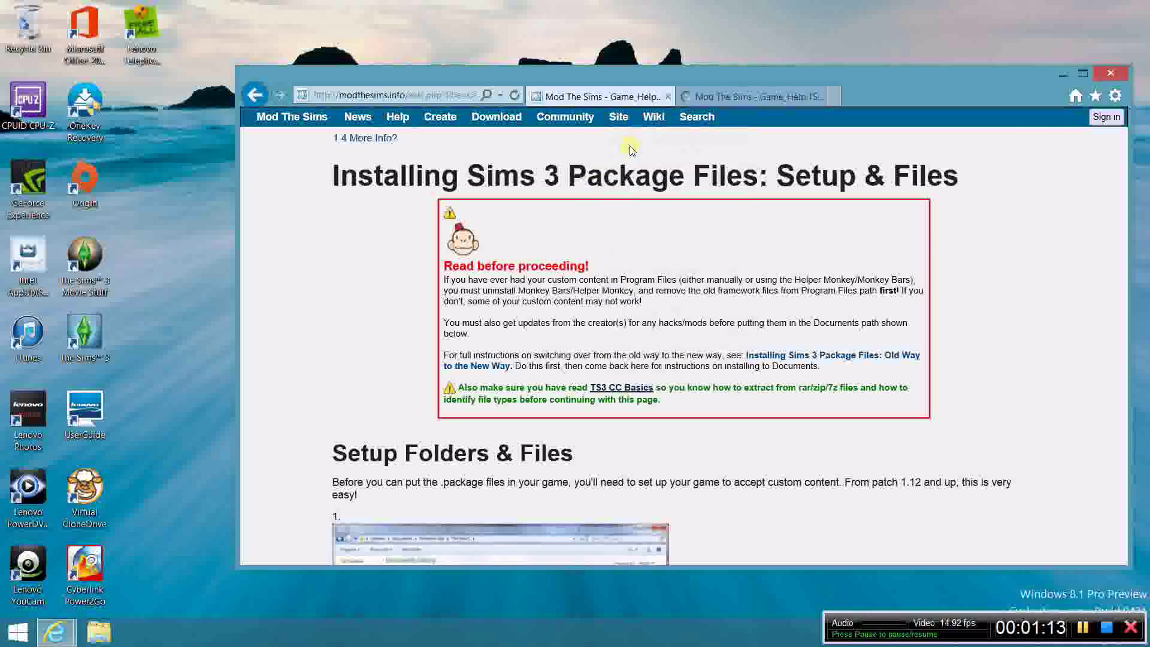
click(741, 97)
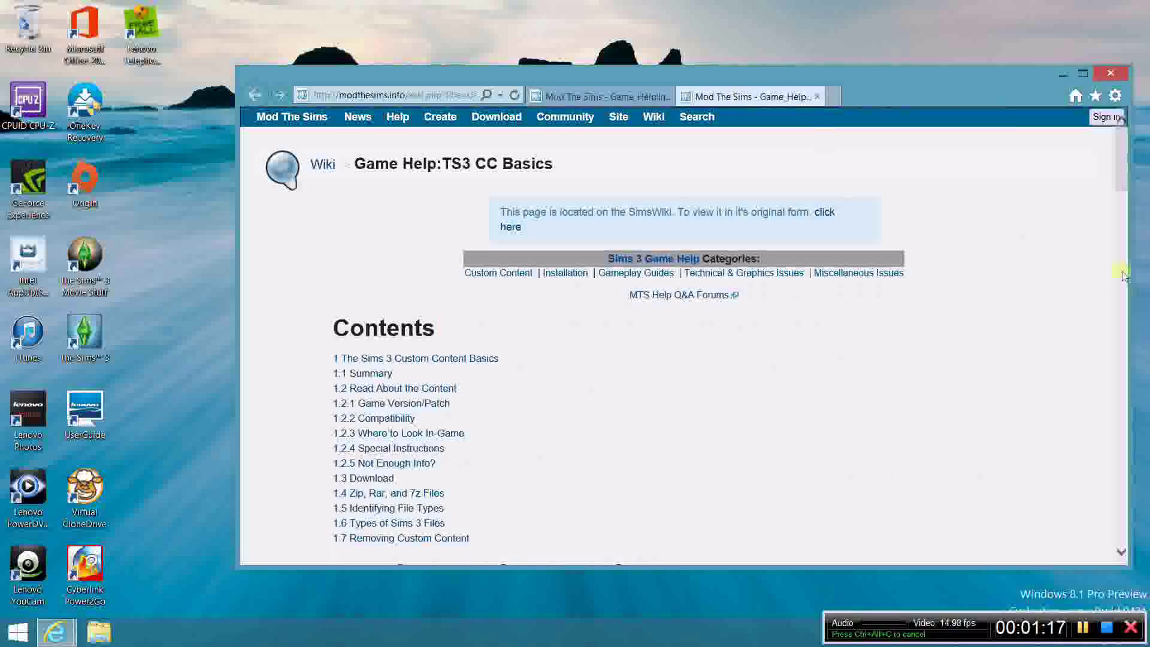
drag(1122, 142, 1125, 366)
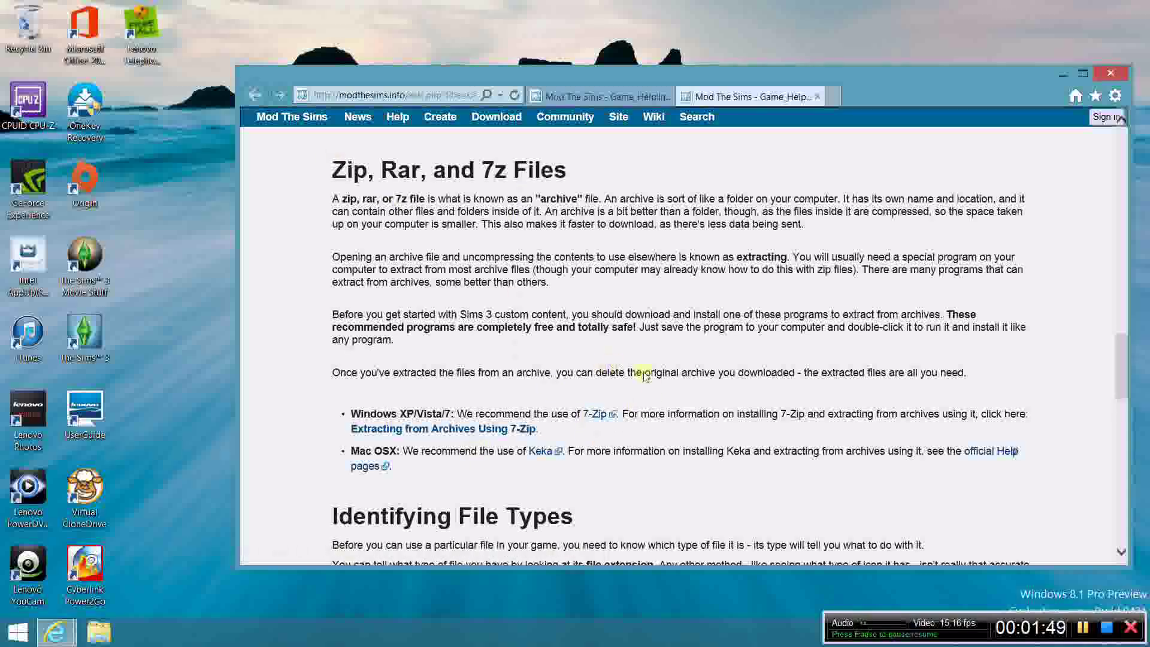
Reach the official 7-Zip site through a '7 zip' web search, then close that tab.
click(594, 414)
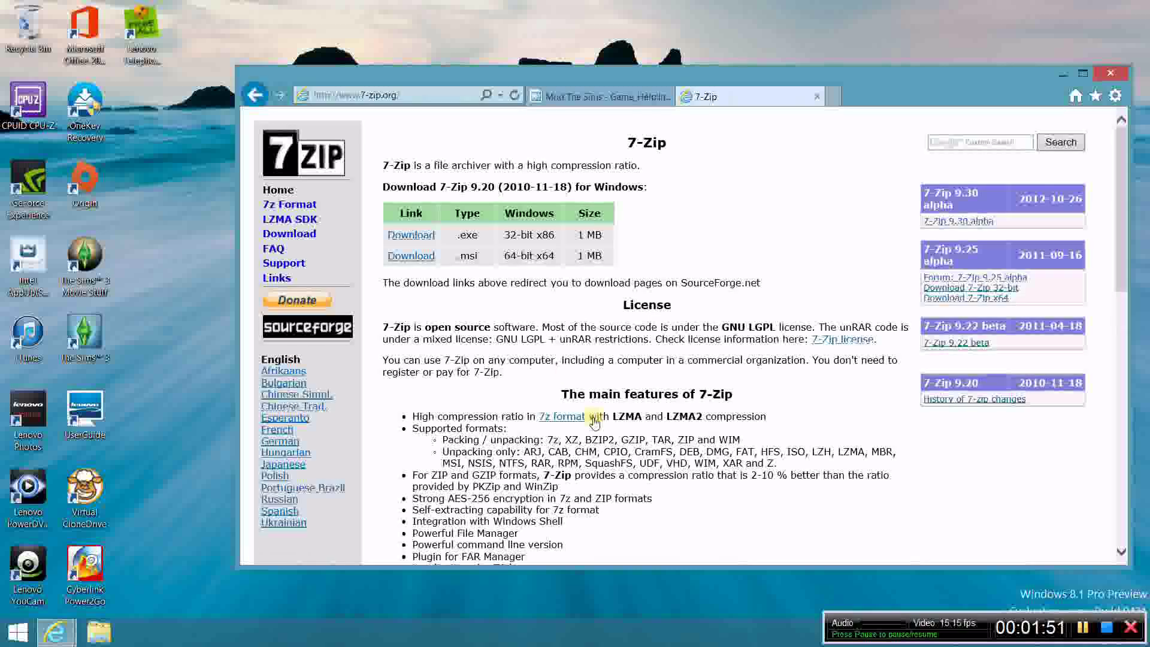
click(360, 90)
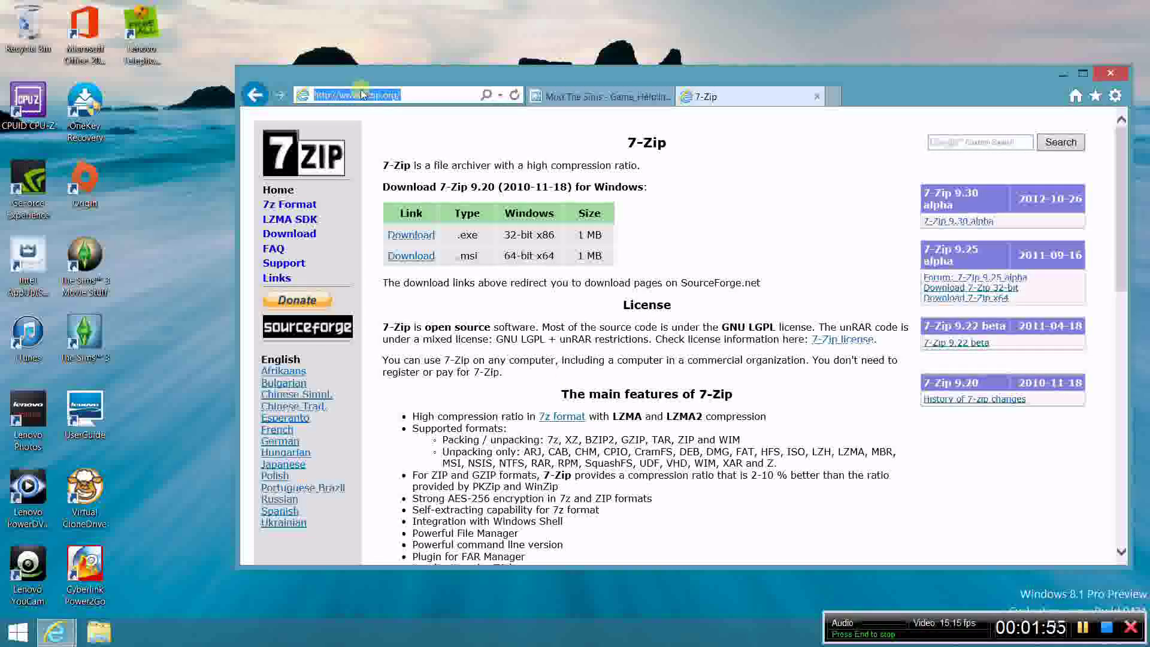
text(7 zip)
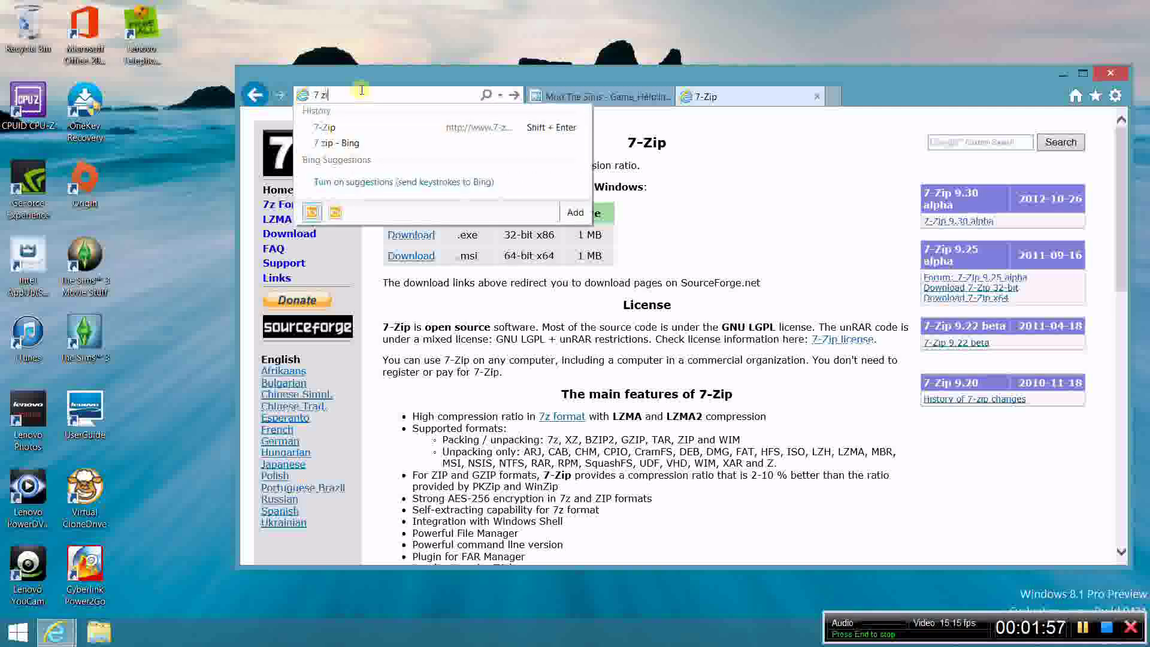
key(Return)
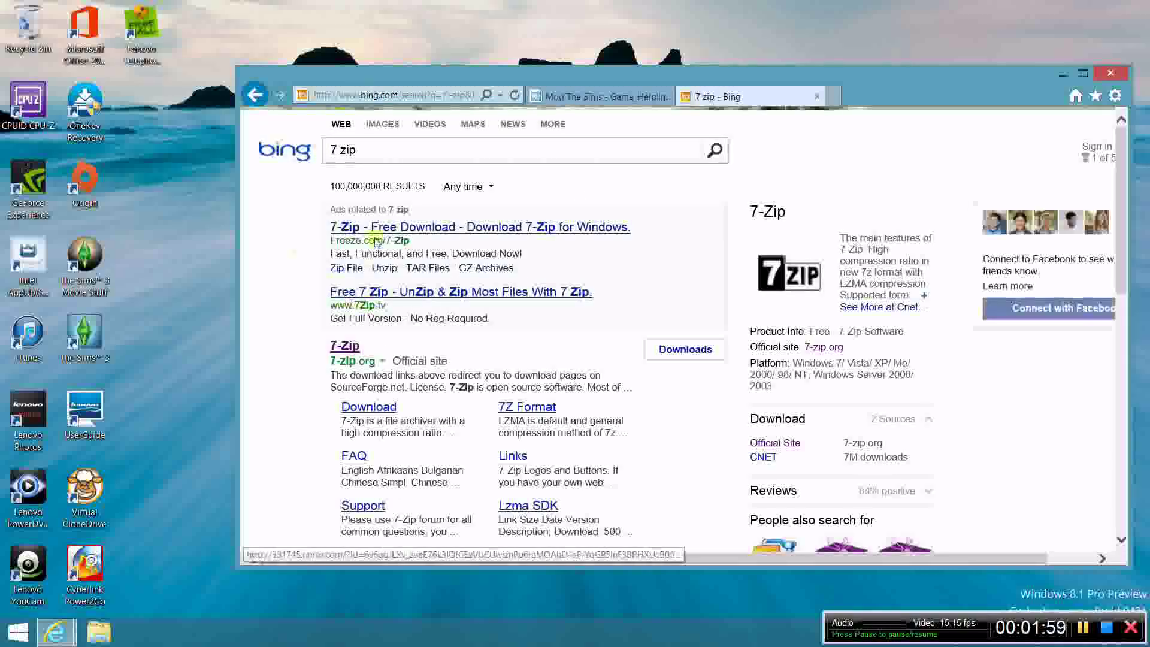
click(339, 344)
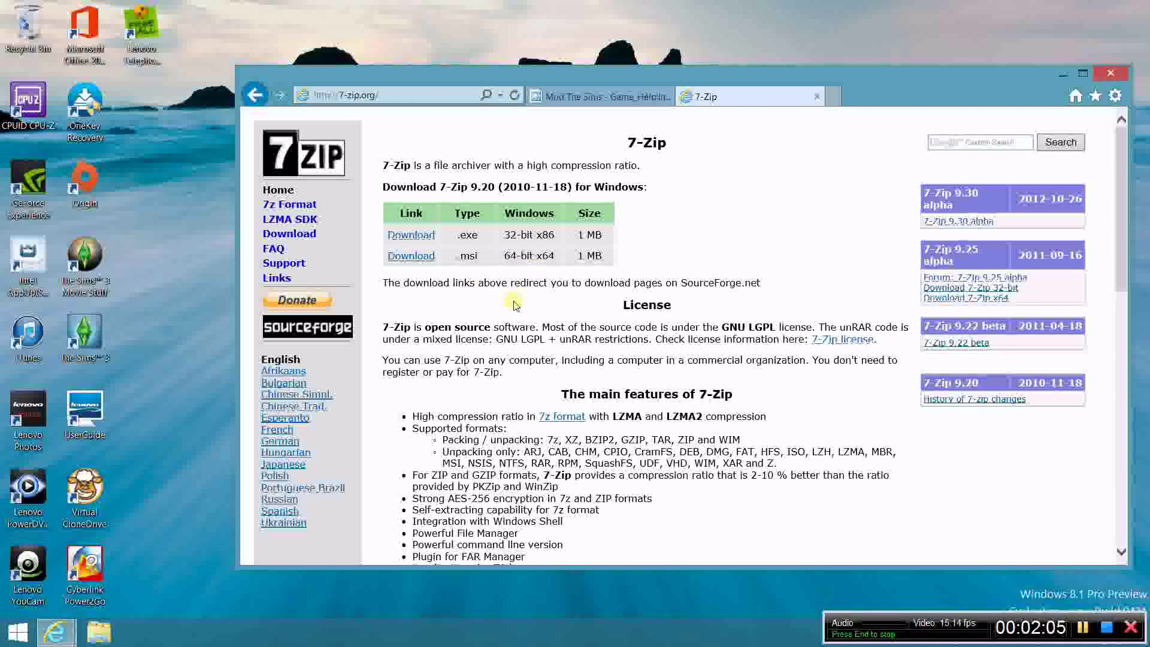
click(817, 97)
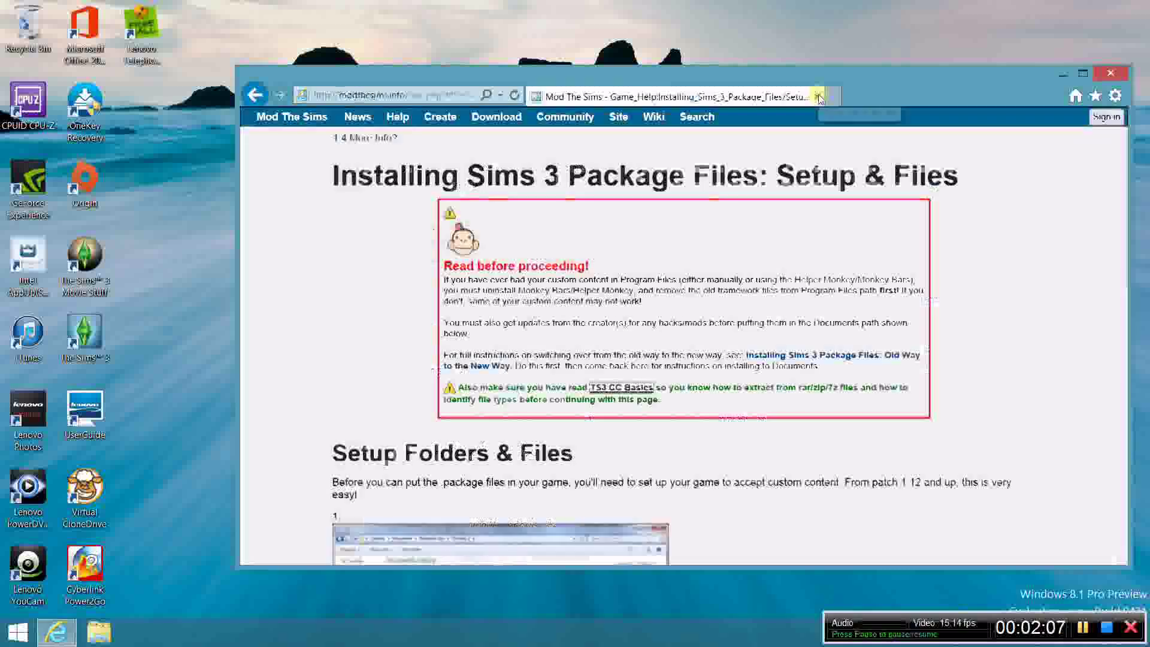
Reopen TS3 CC Basics in a new tab and scroll to 'Types of Sims 3 Files'.
right_click(605, 391)
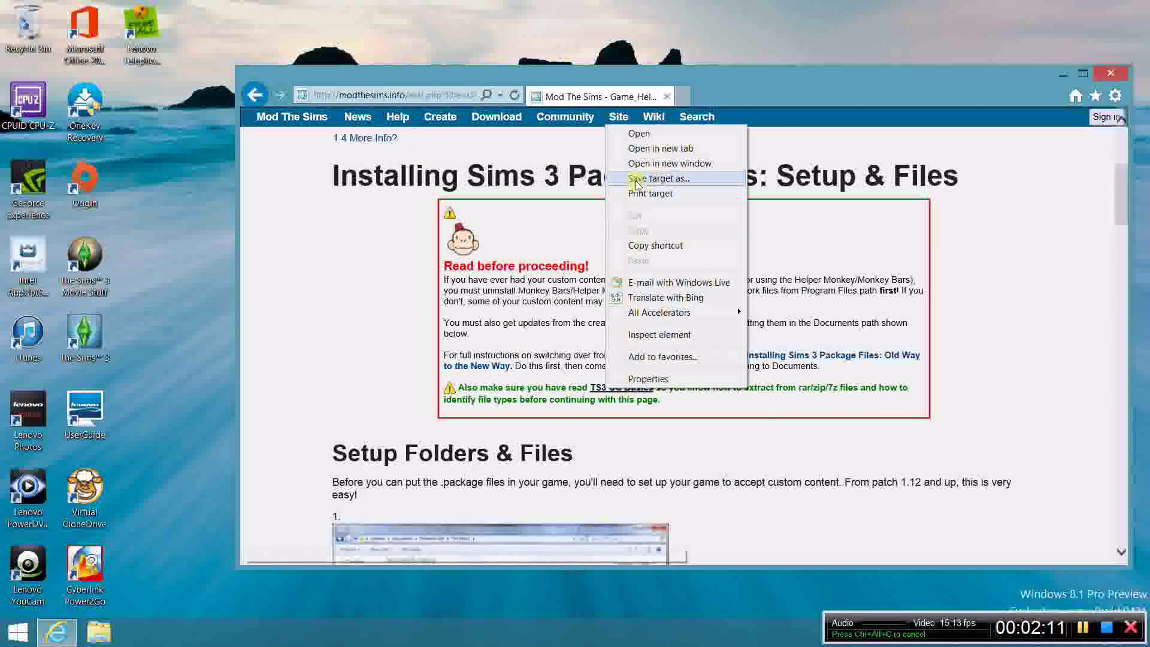
click(652, 149)
click(811, 95)
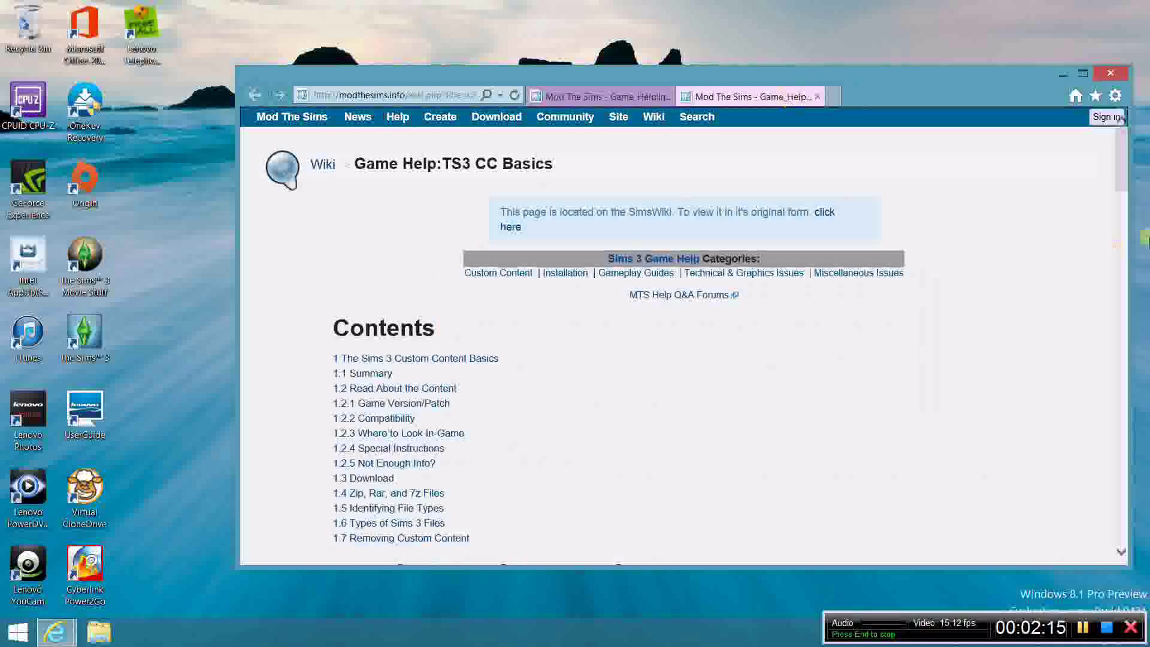
drag(1120, 171, 1130, 462)
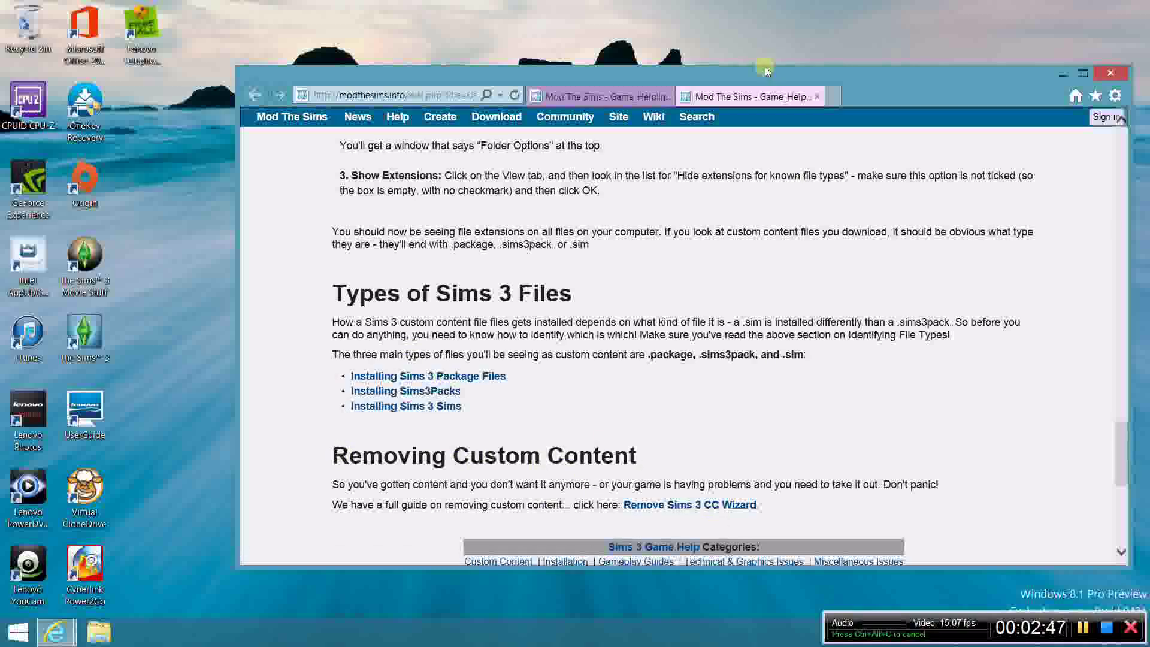
Close the TS3 CC Basics tab and scroll to step 2's FrameworkSetup.zip download link.
click(816, 98)
drag(1122, 202, 1125, 270)
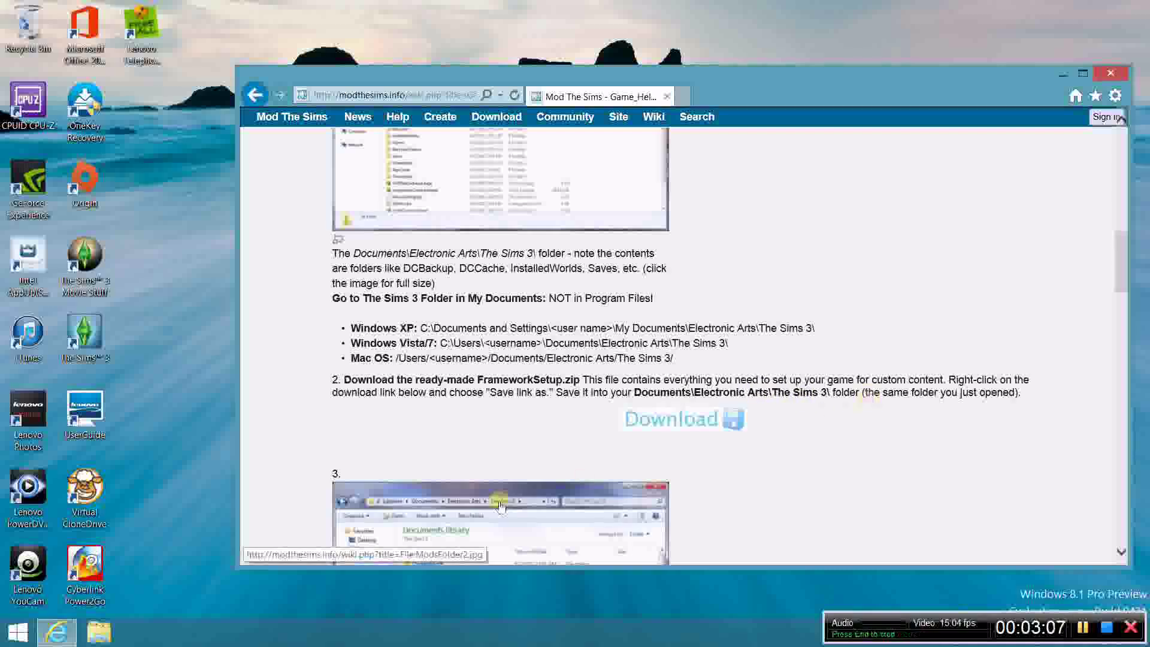
Open the FrameworkSetup download link in a new tab.
right_click(661, 425)
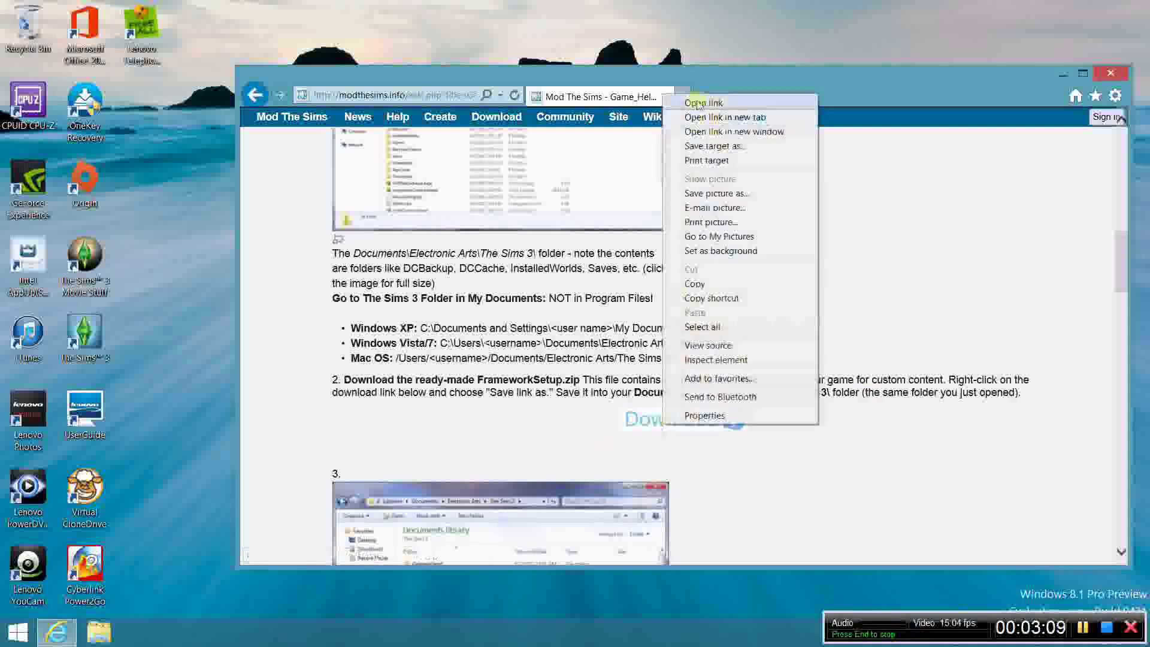
click(707, 118)
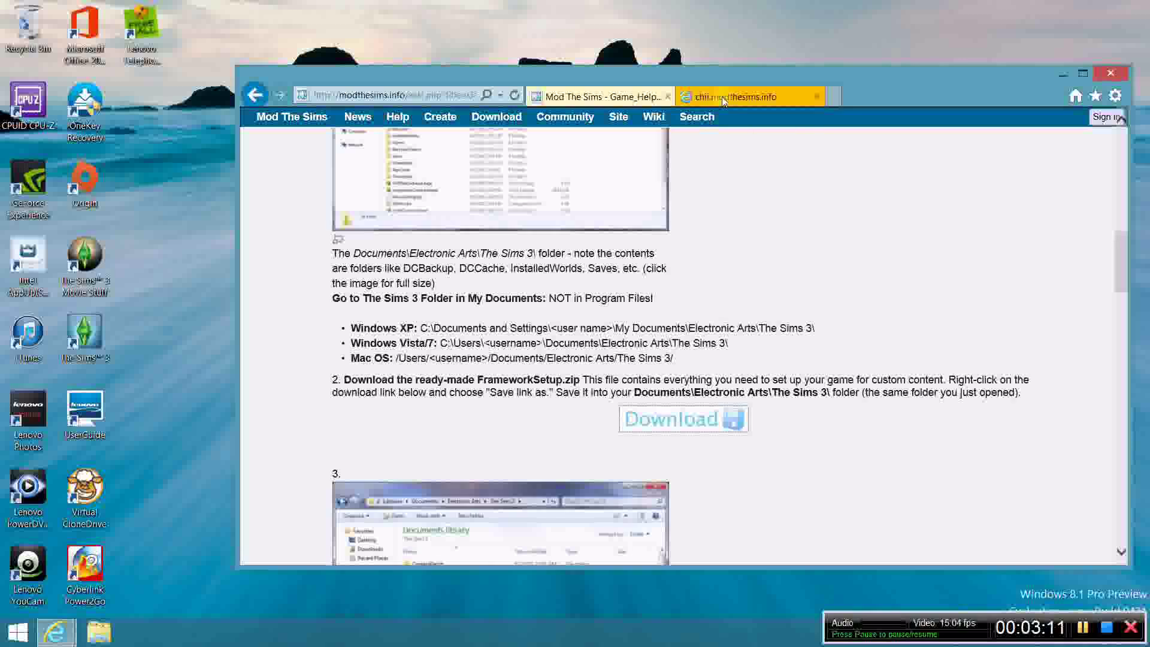
click(721, 96)
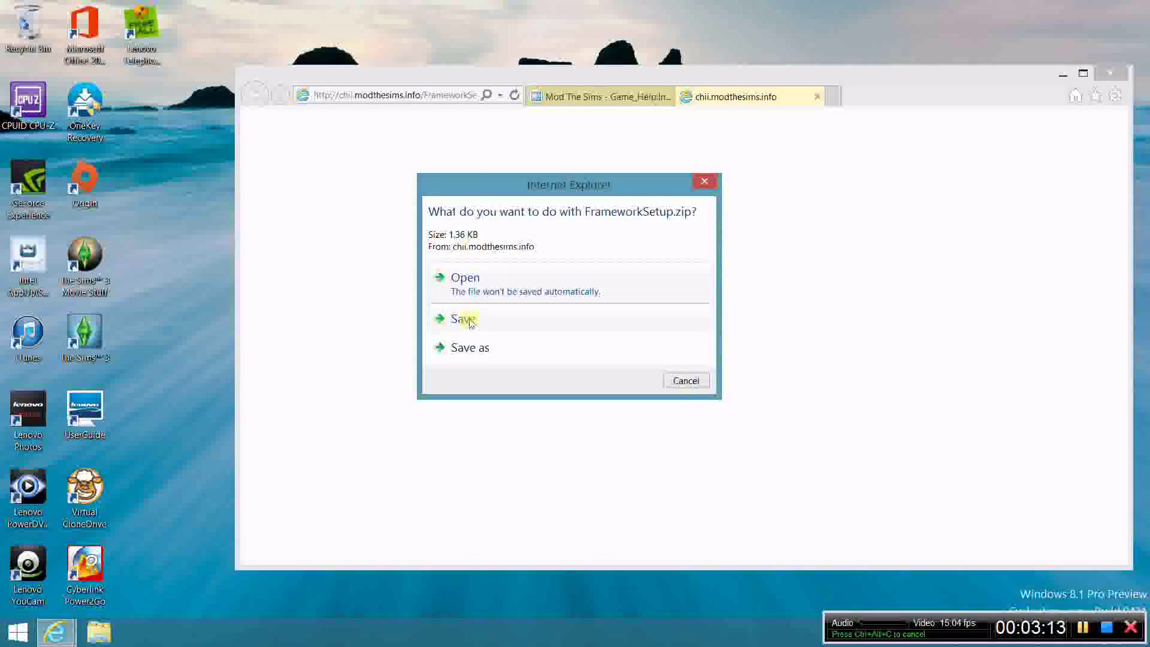
Save FrameworkSetup.zip into Documents\Electronic Arts\The Sims 3.
click(471, 352)
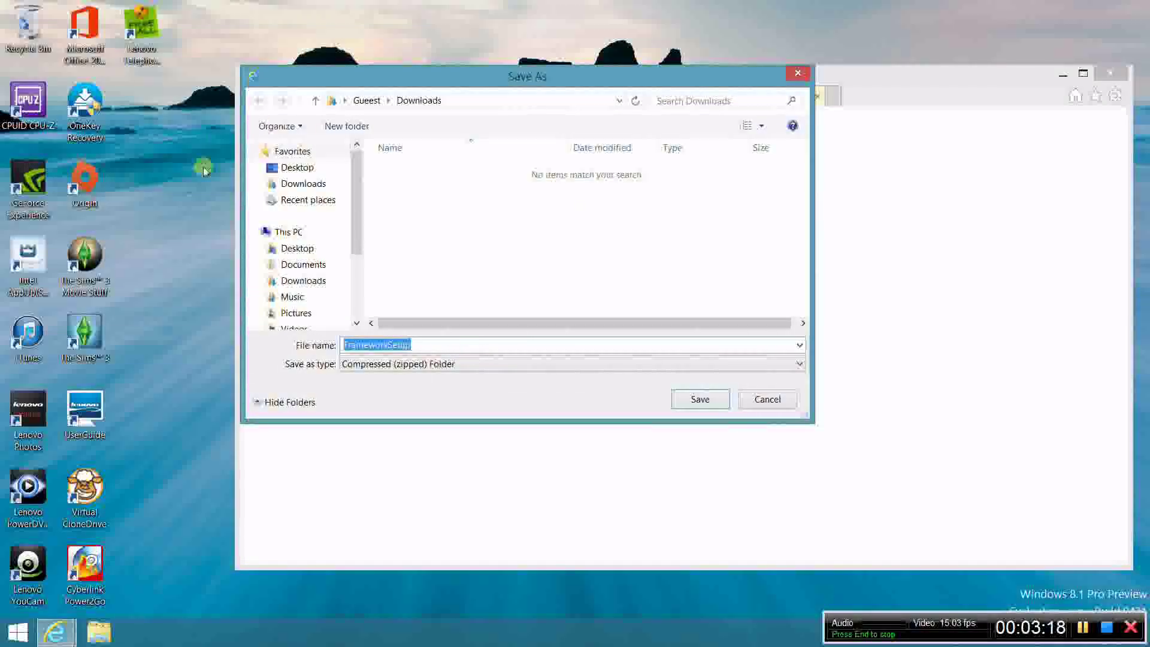
click(304, 264)
double_click(402, 190)
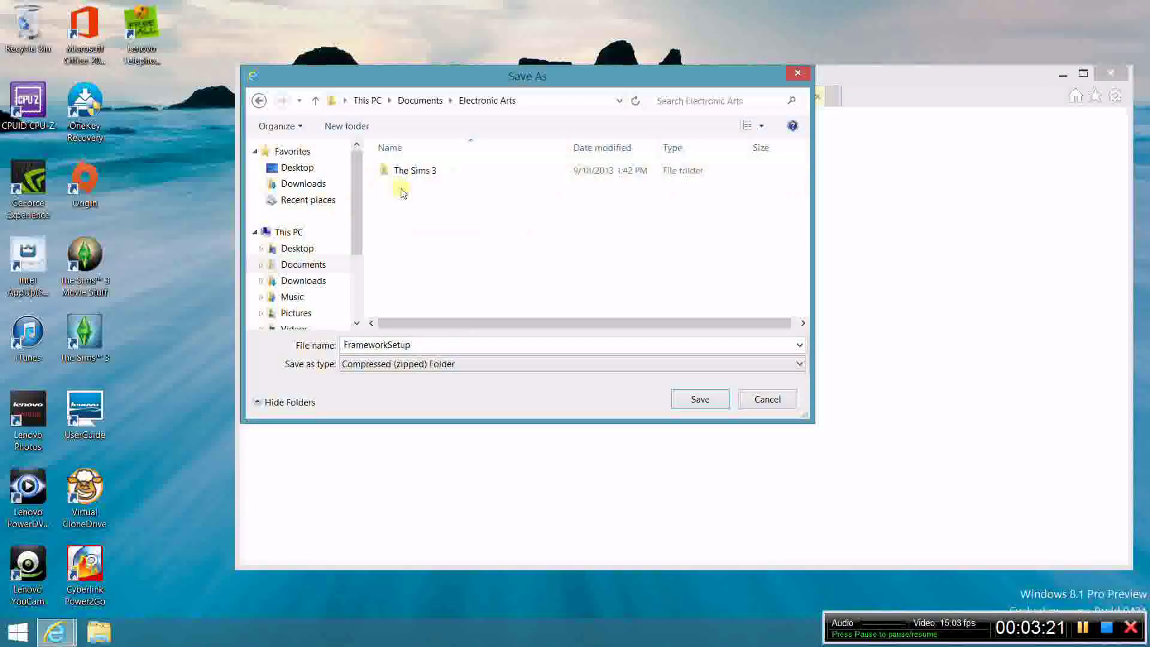
double_click(414, 171)
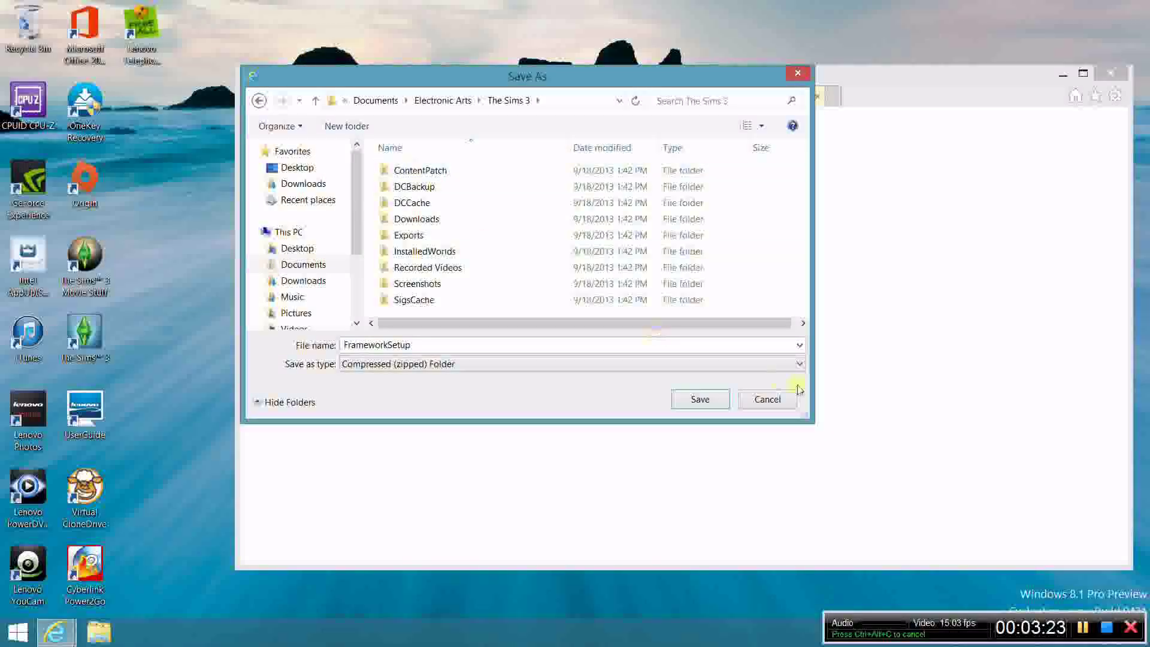
click(695, 400)
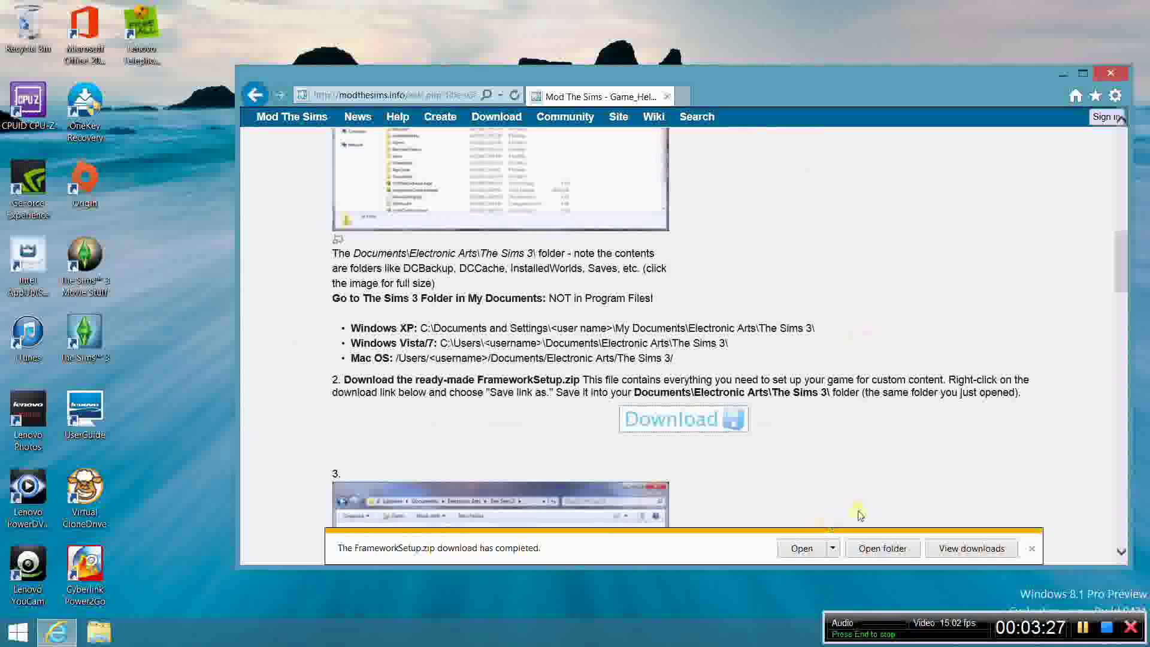
Show FrameworkSetup.zip in The Sims 3 folder, start a 7-Zip extraction, then cancel its settings.
click(882, 549)
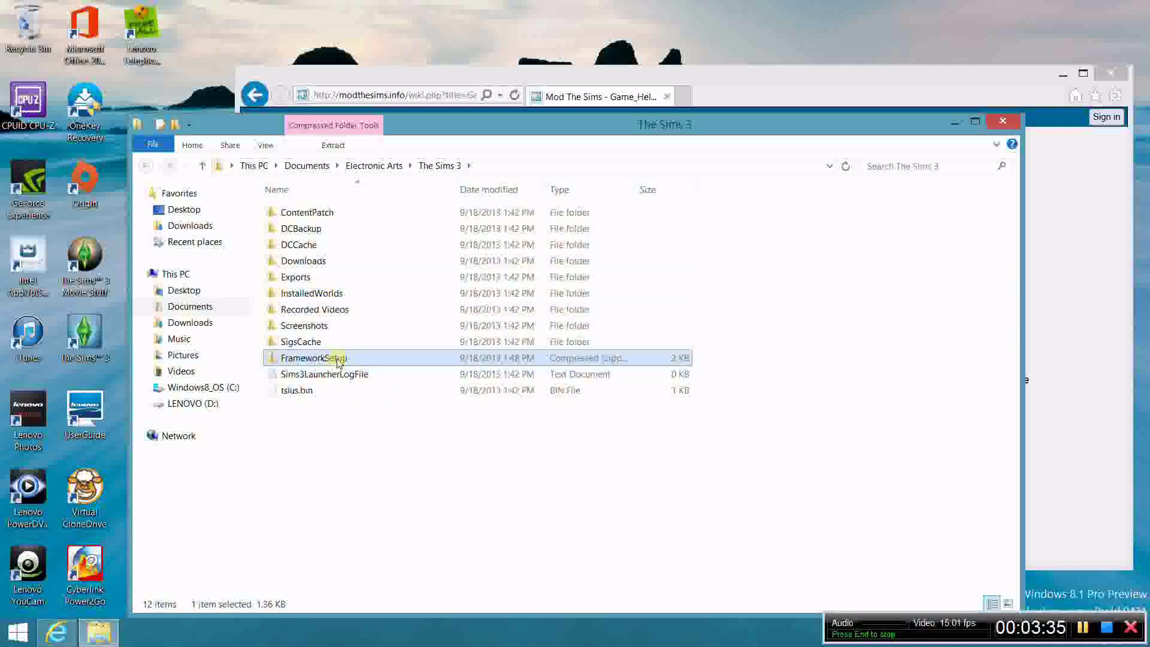
right_click(377, 358)
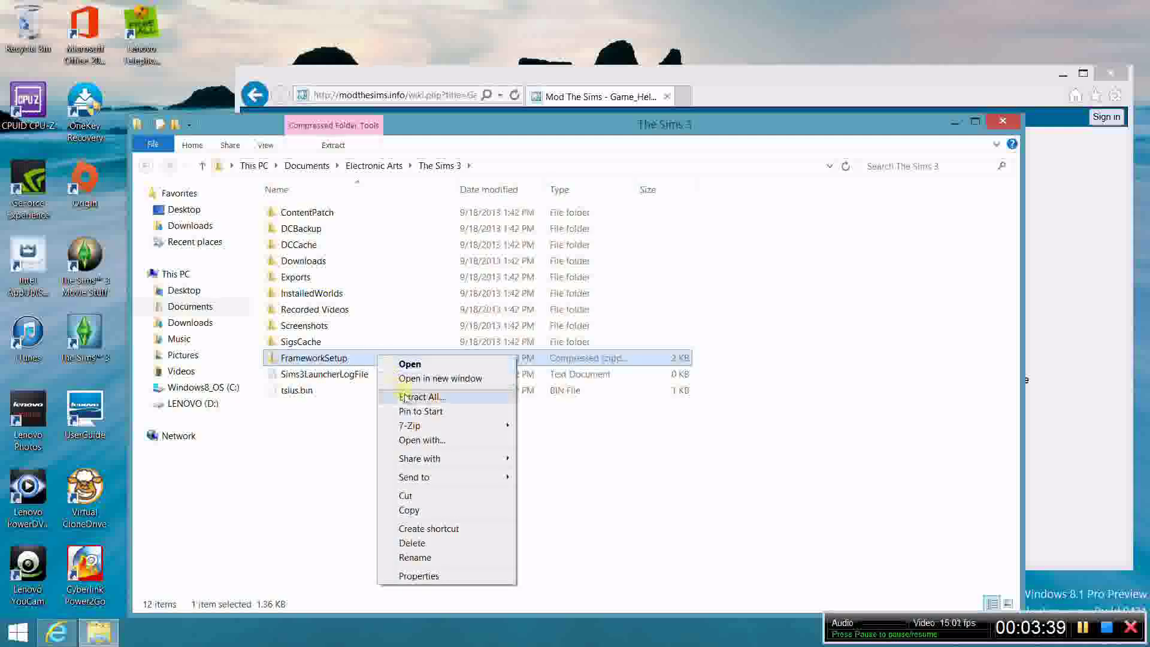
mouse_move(411, 427)
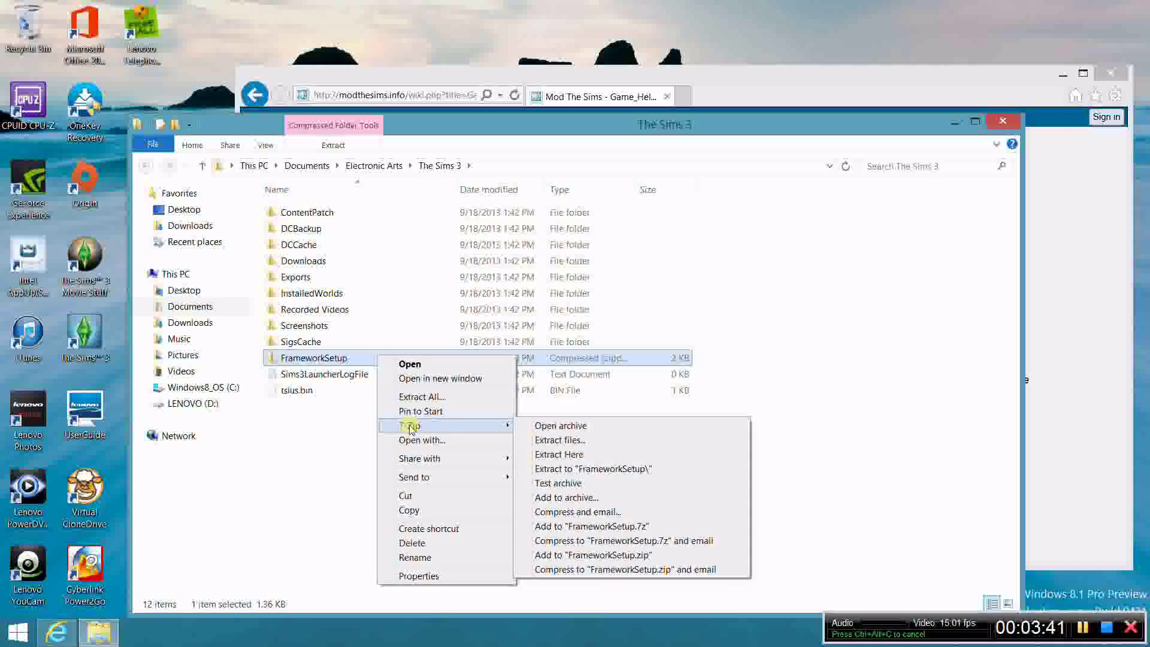
click(557, 440)
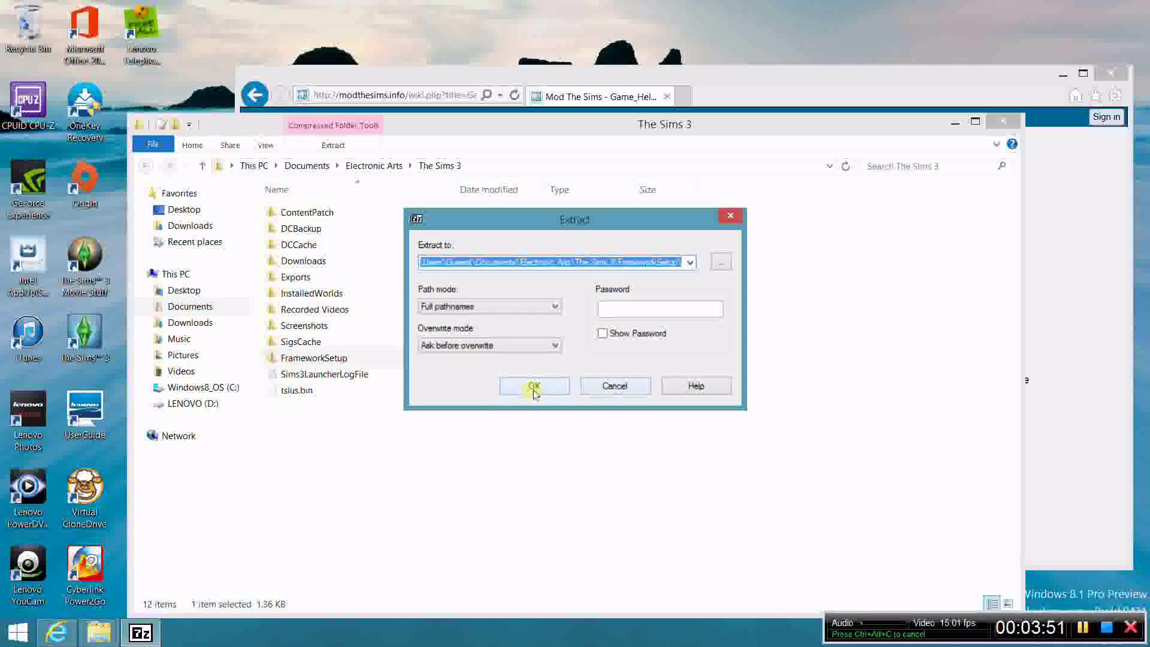
click(730, 216)
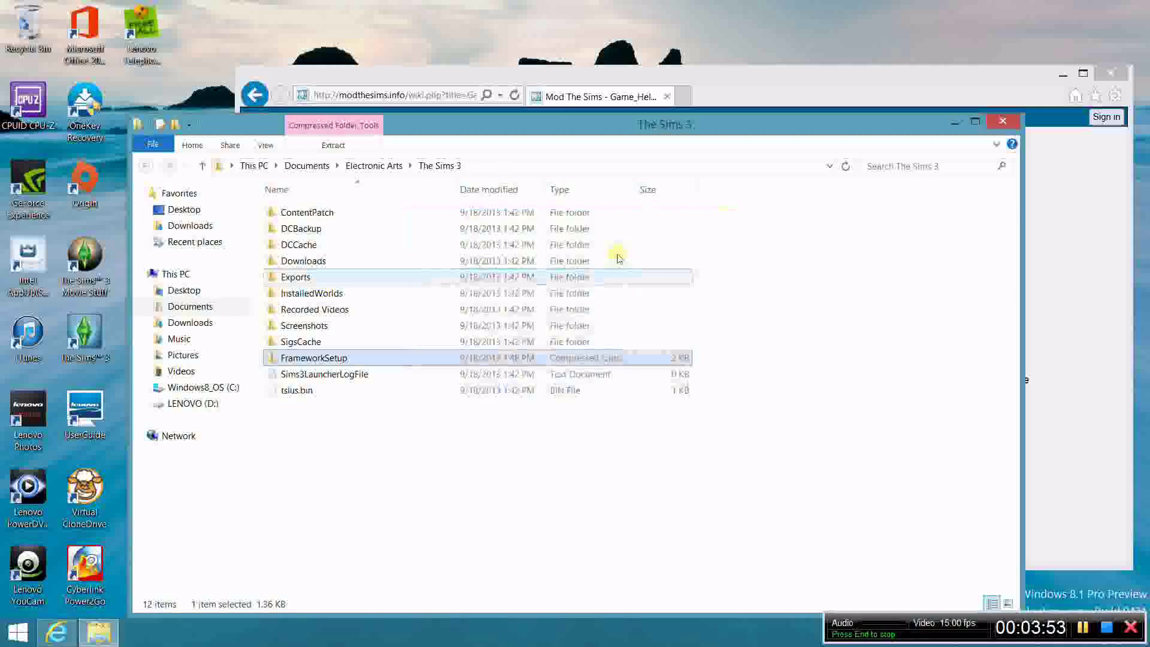
Extract FrameworkSetup.zip into The Sims 3 folder with 7-Zip's Extract Here.
right_click(353, 363)
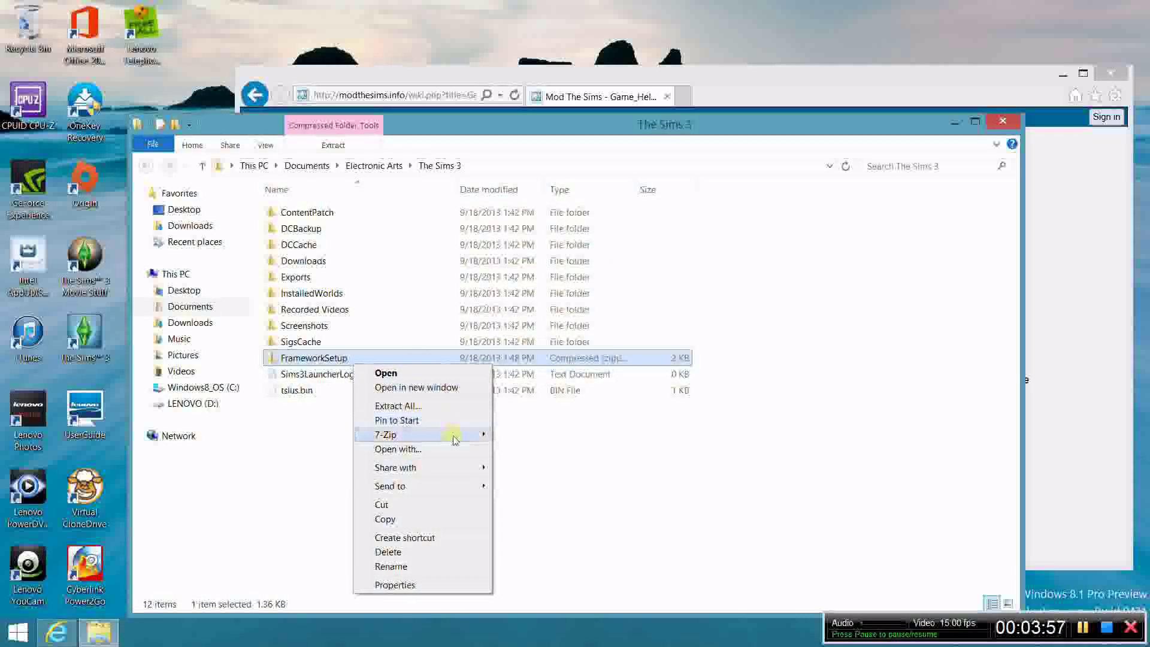
mouse_move(478, 442)
click(550, 464)
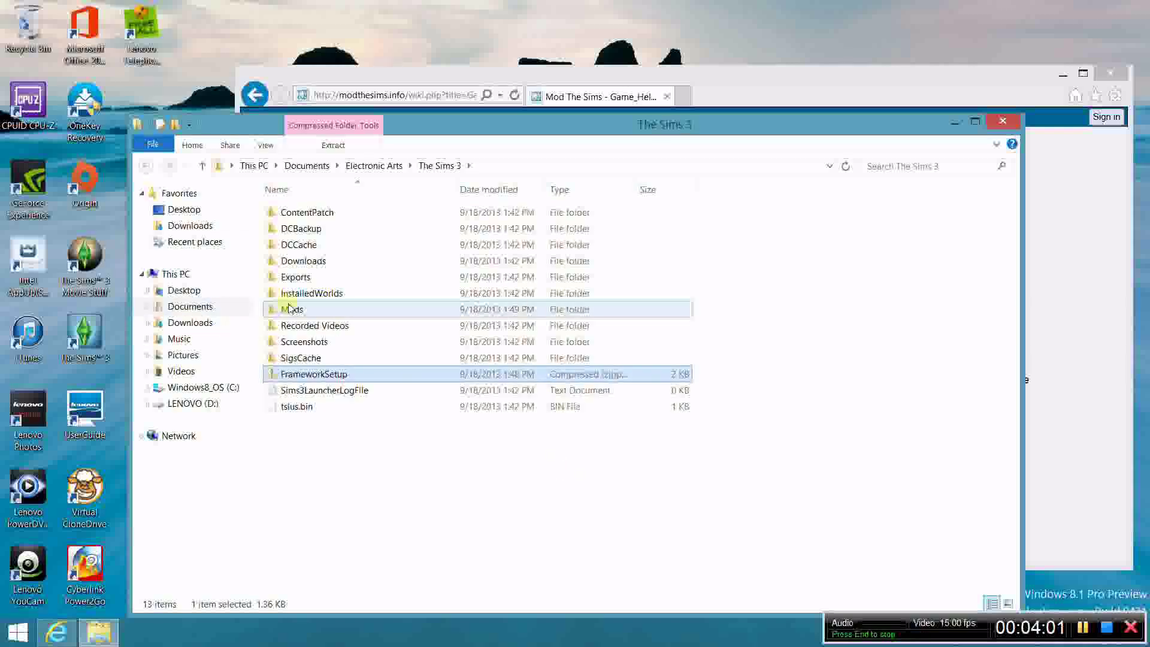
Open the extracted Mods folder to reveal Overrides, Packages and Resource.cfg.
click(292, 311)
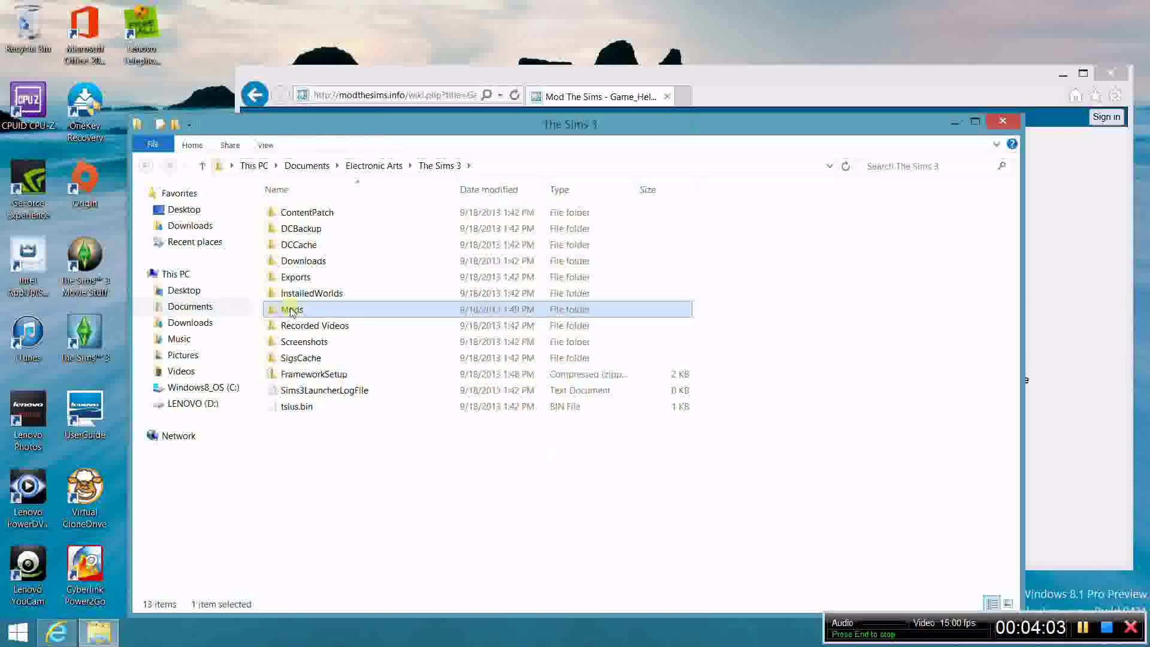
double_click(292, 311)
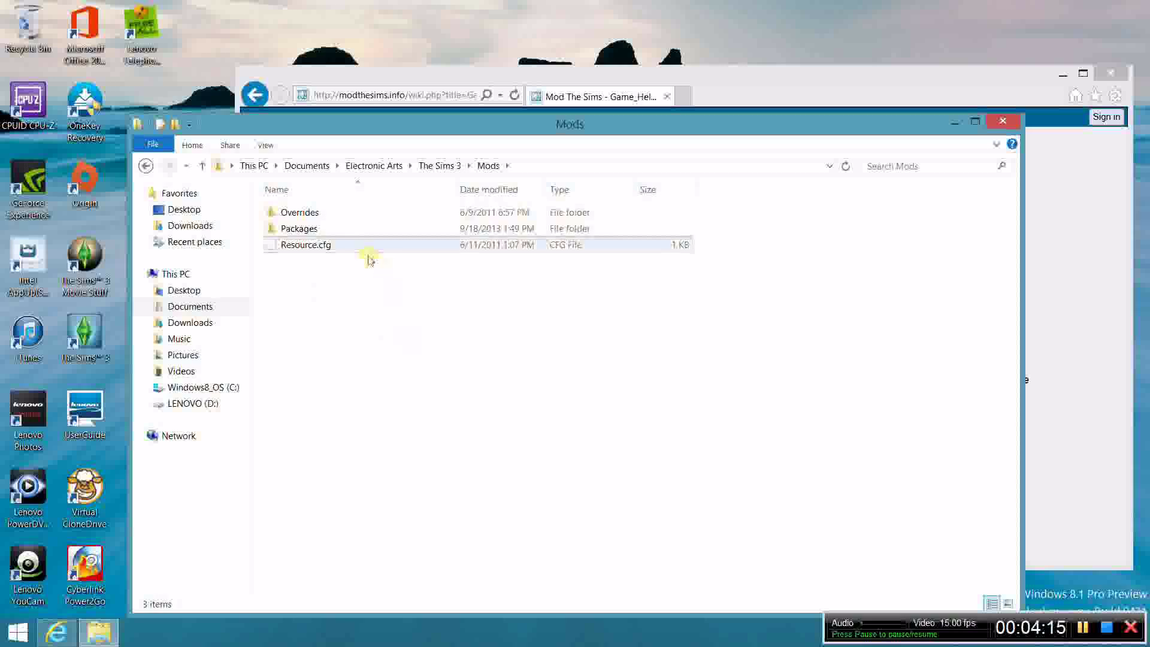
Open Mods\Packages and inspect NoBuildSparkles.package and nointro.package.
double_click(299, 228)
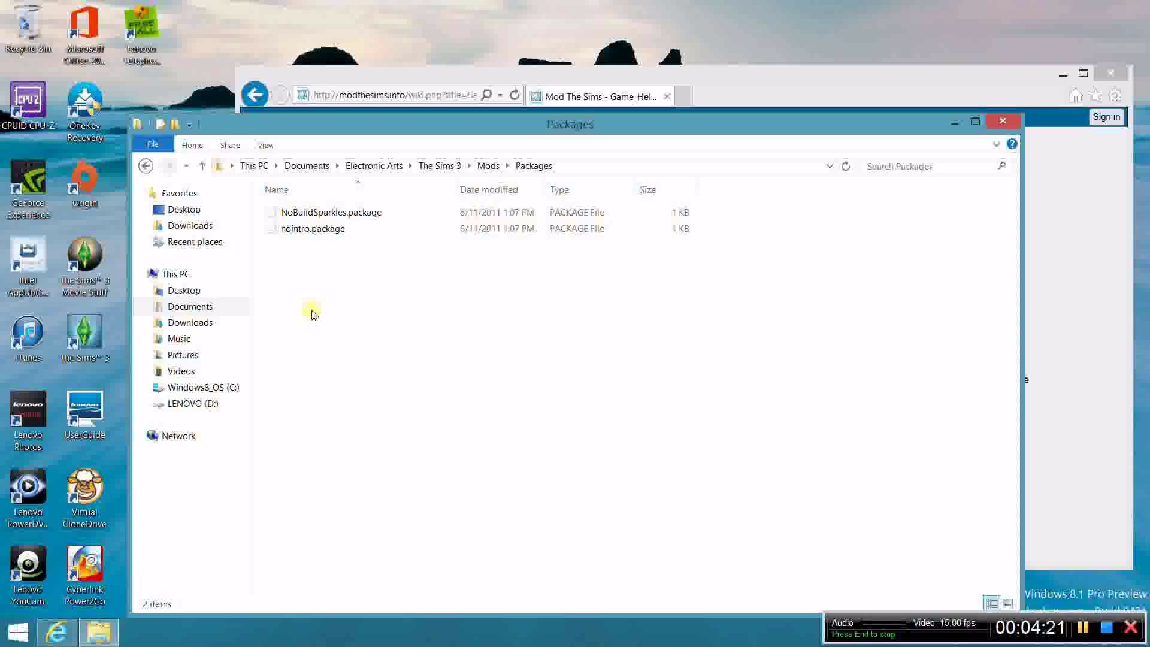
click(307, 214)
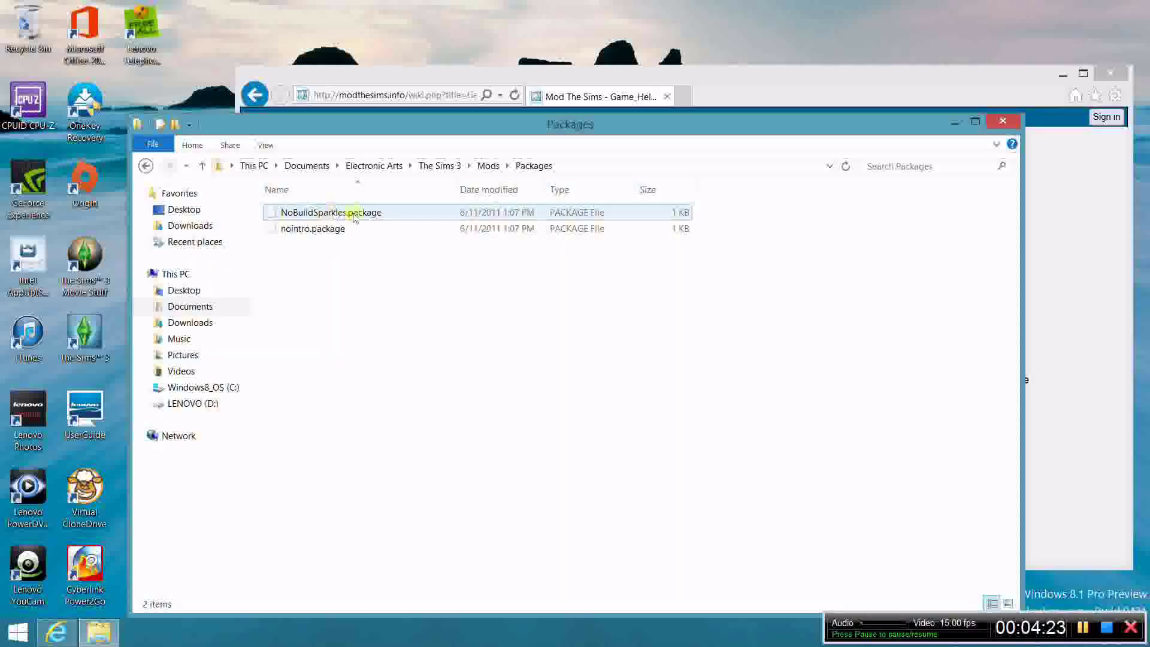
click(285, 240)
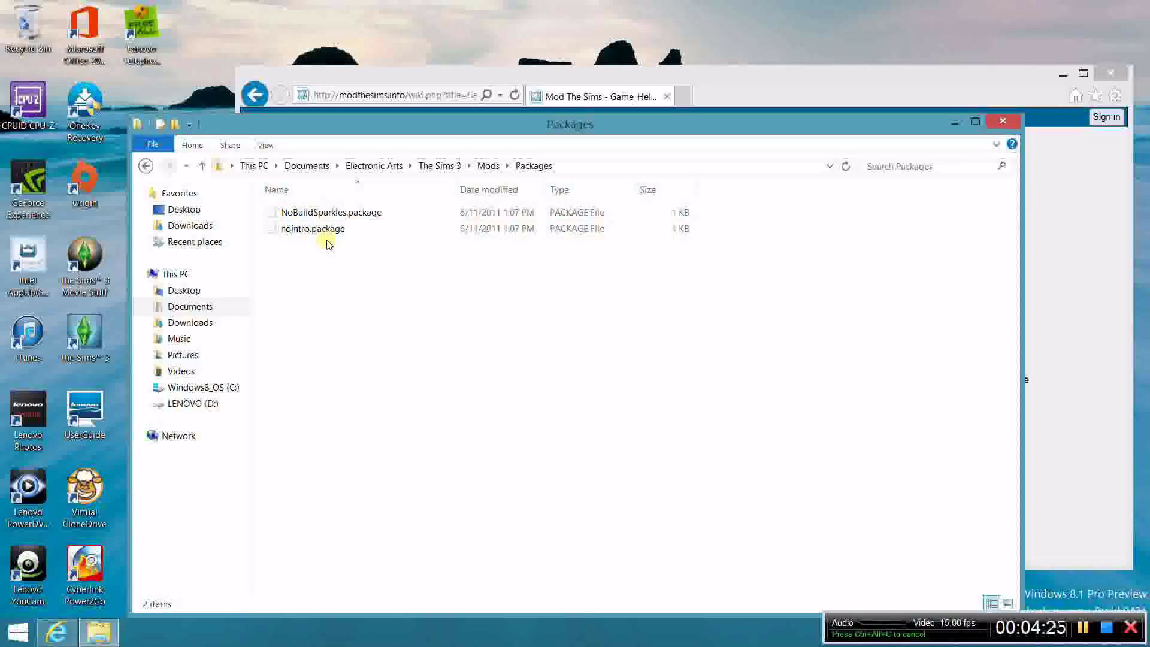
click(310, 231)
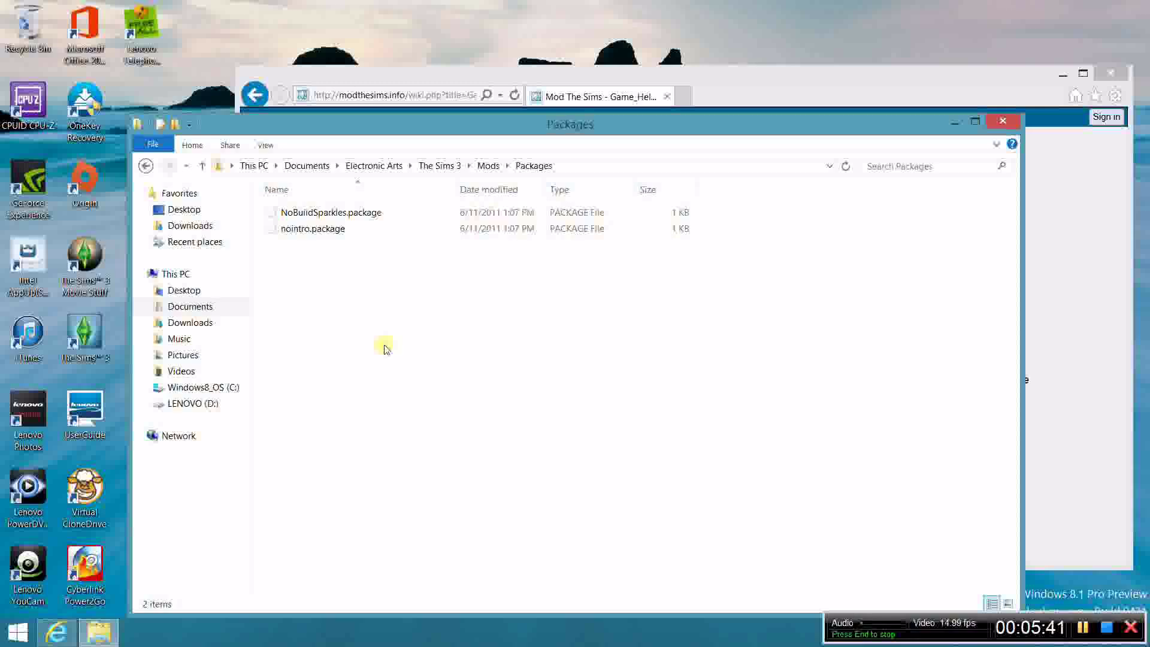
Open a new Internet Explorer tab and run a Bing search for 'nraas'.
click(742, 87)
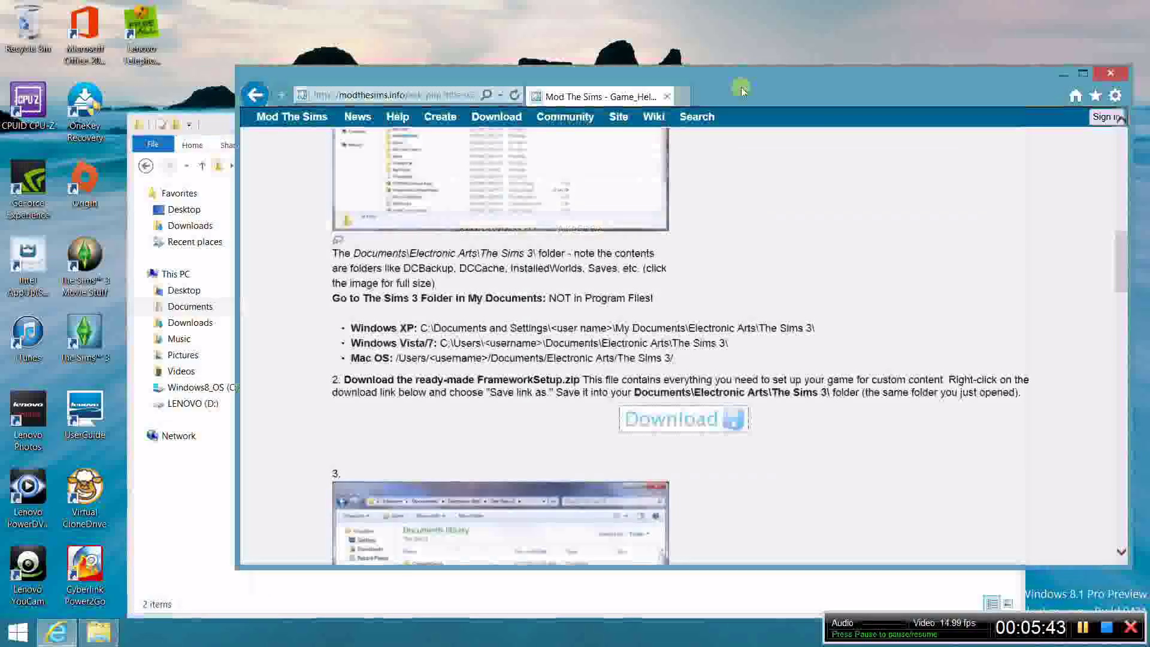
click(580, 593)
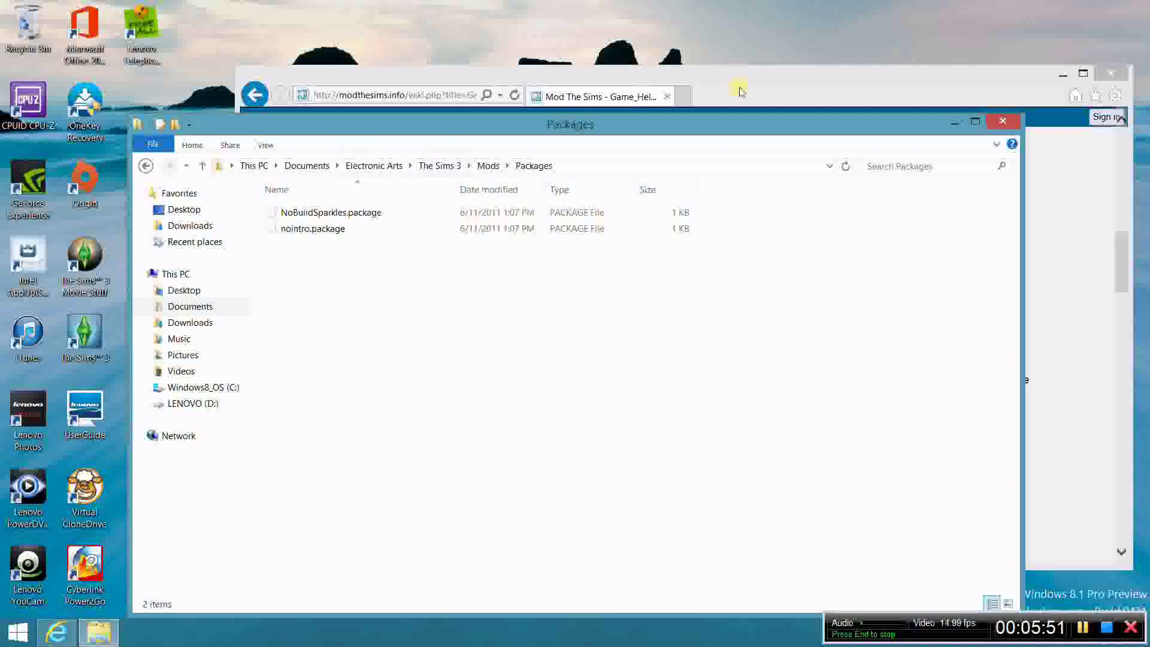
click(686, 97)
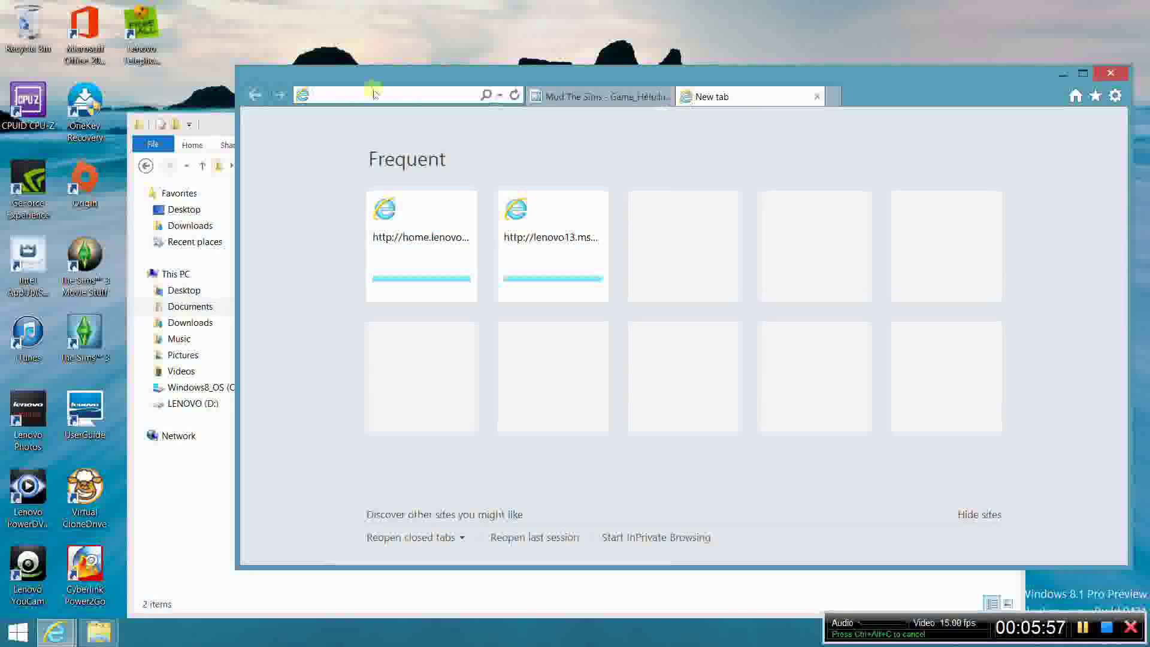
text(n)
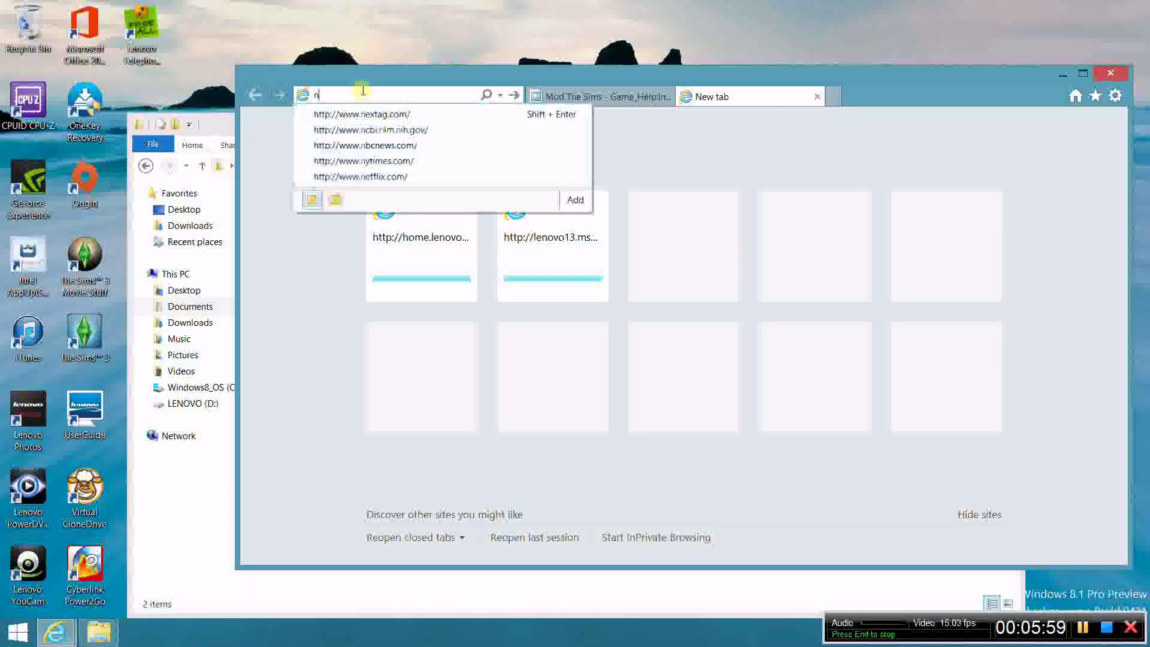
text(raa)
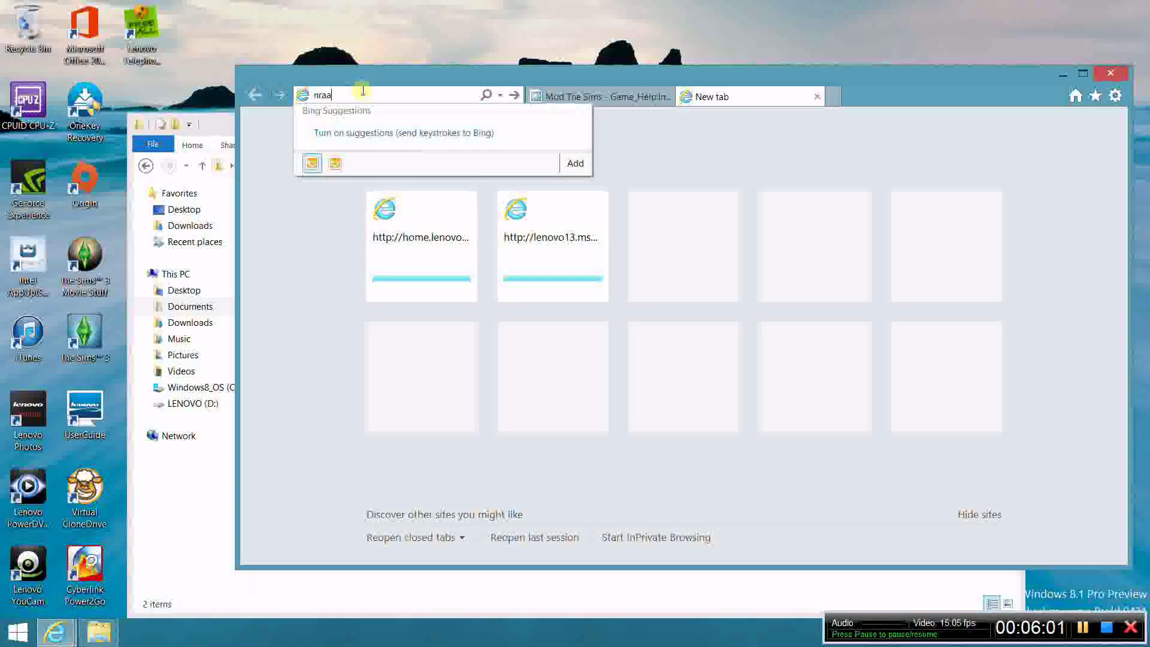
key(Return)
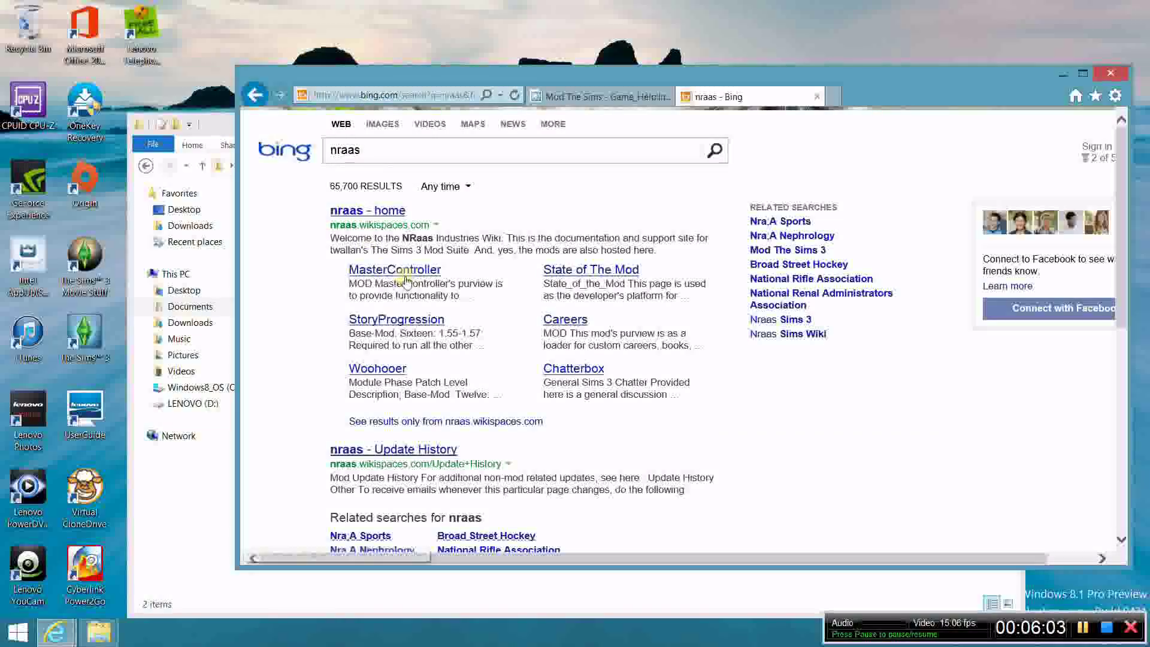
Go from the NRaas wiki home to the MasterController page and scroll to its Versions table.
click(375, 214)
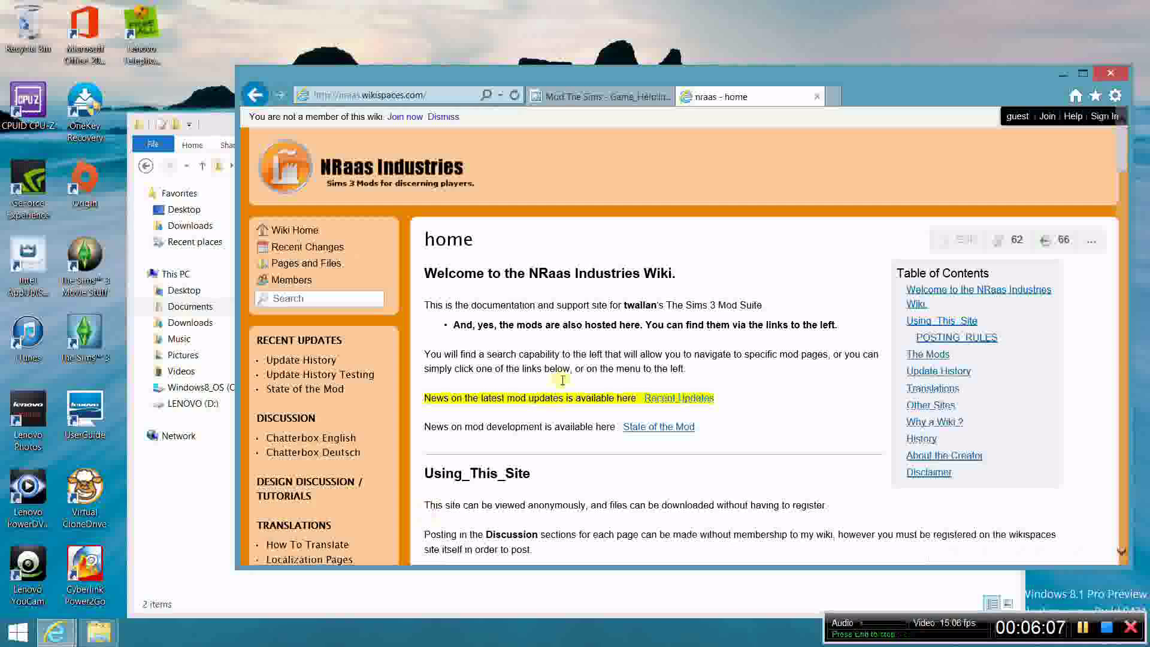
scroll(564, 384, down, 1)
scroll(563, 384, down, 5)
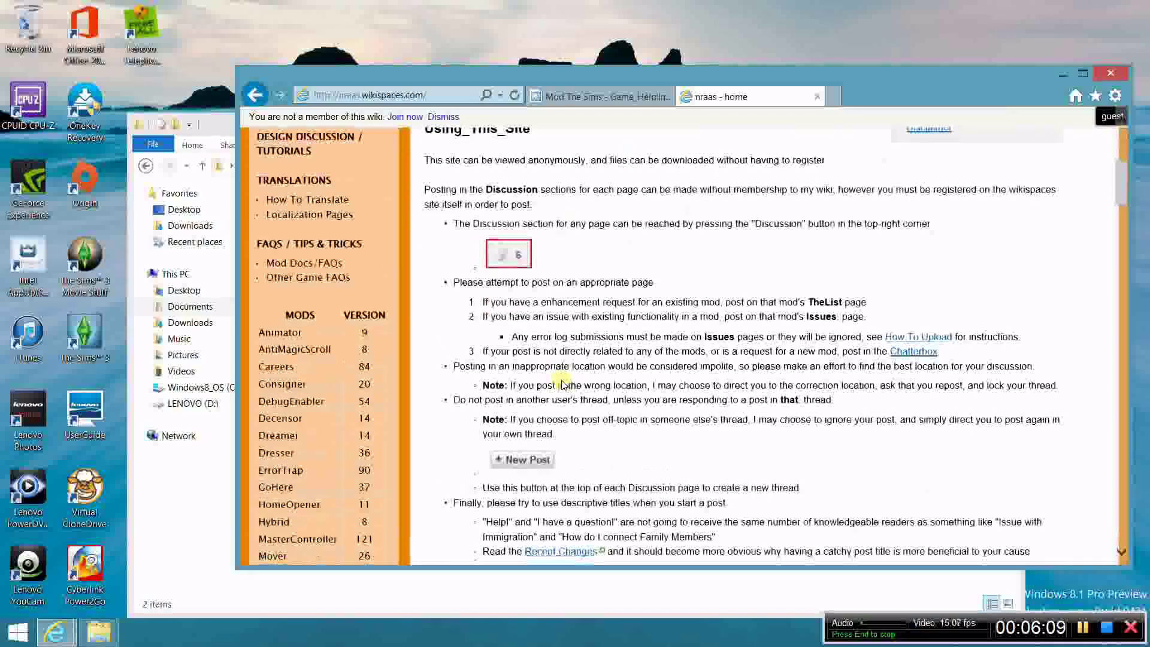
scroll(563, 384, down, 1)
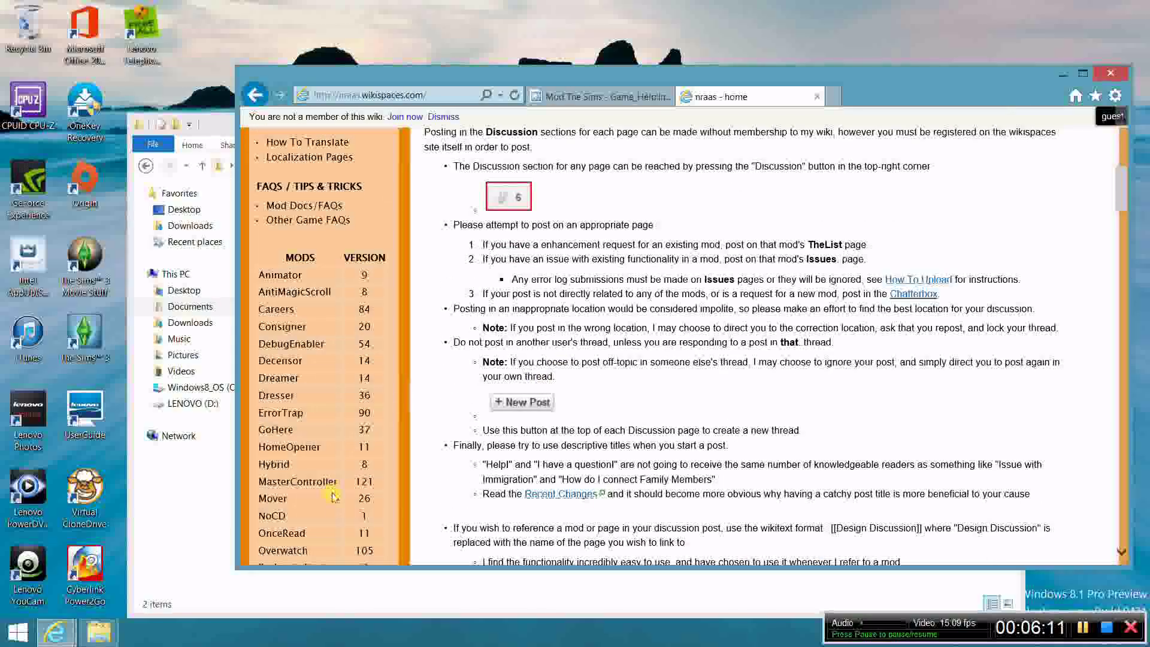
click(308, 486)
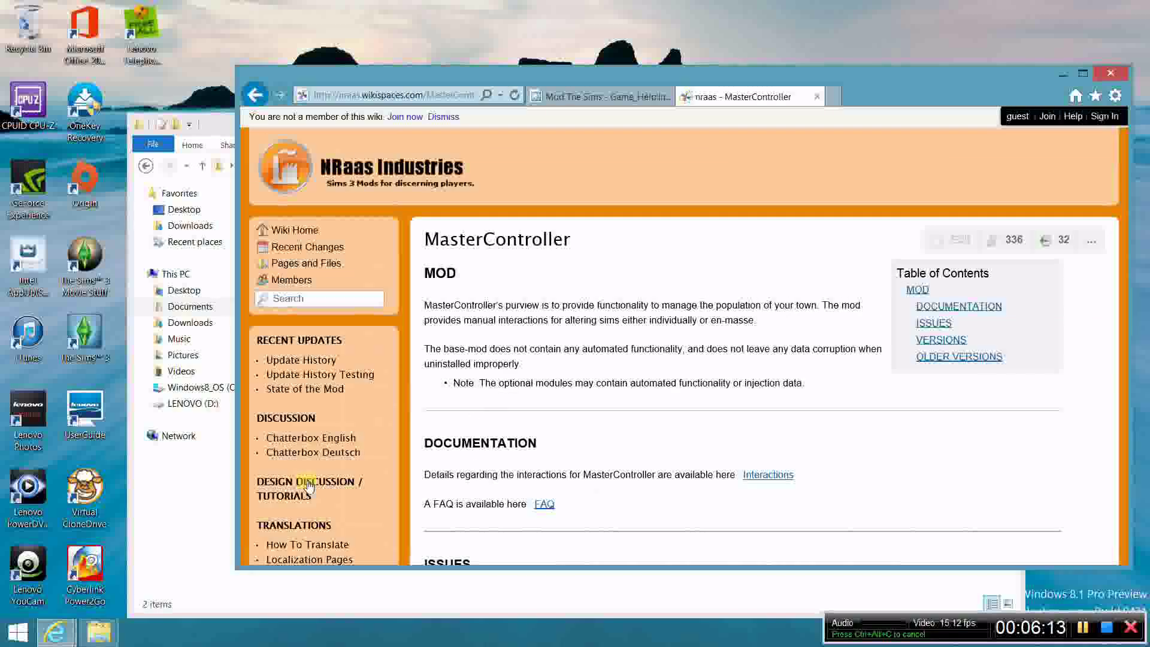
scroll(881, 294, down, 3)
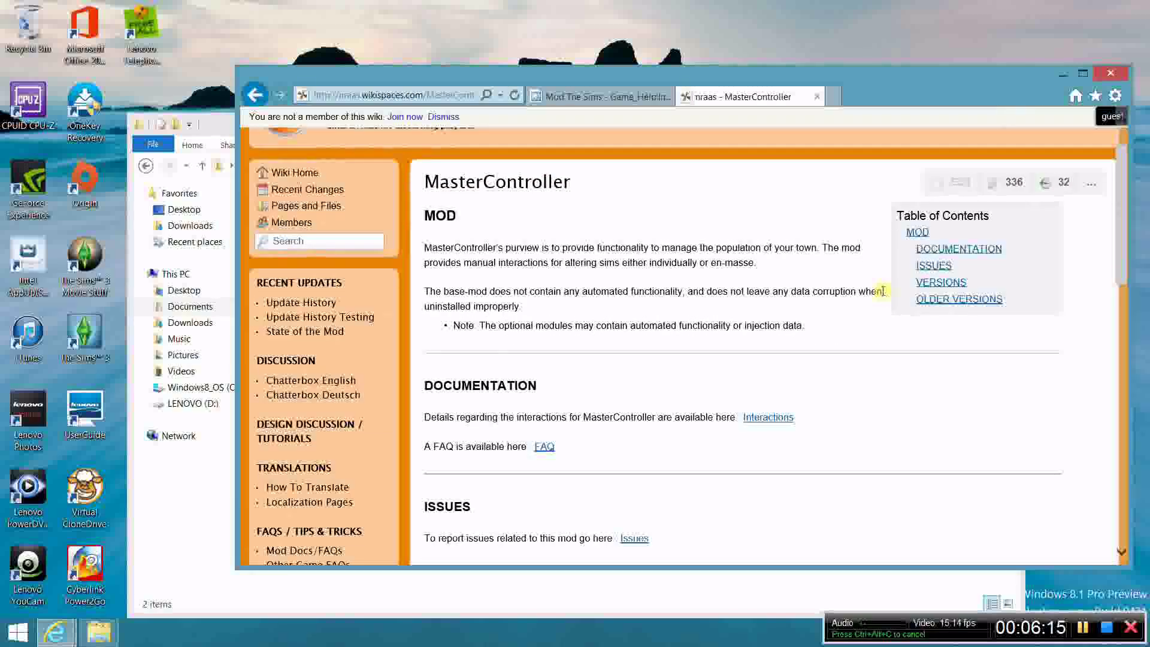
scroll(842, 360, down, 1)
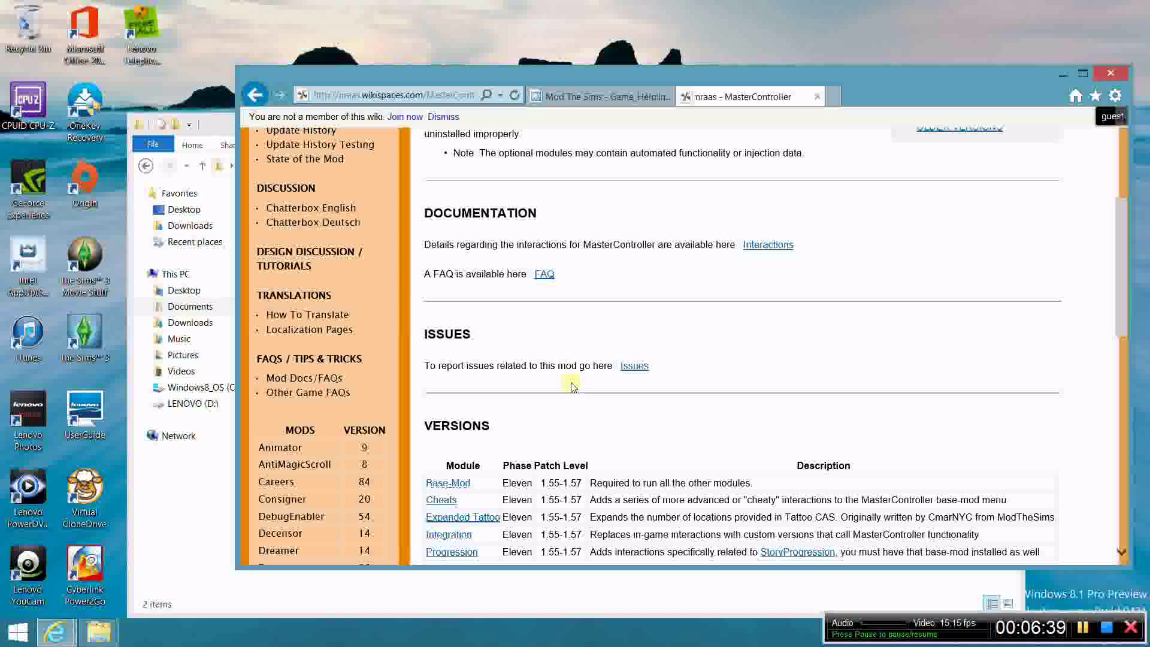
Save NRaas_MasterController_V121.zip from the Phase Eleven FILES section and open its Downloads folder.
click(1125, 550)
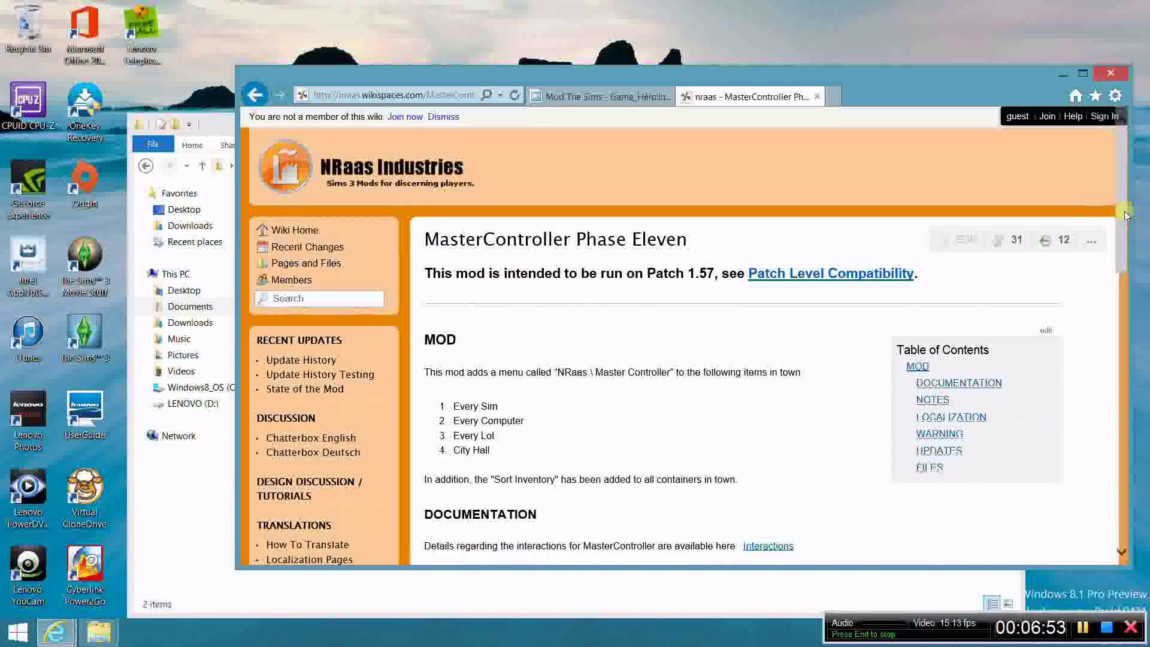
drag(1125, 216, 1122, 477)
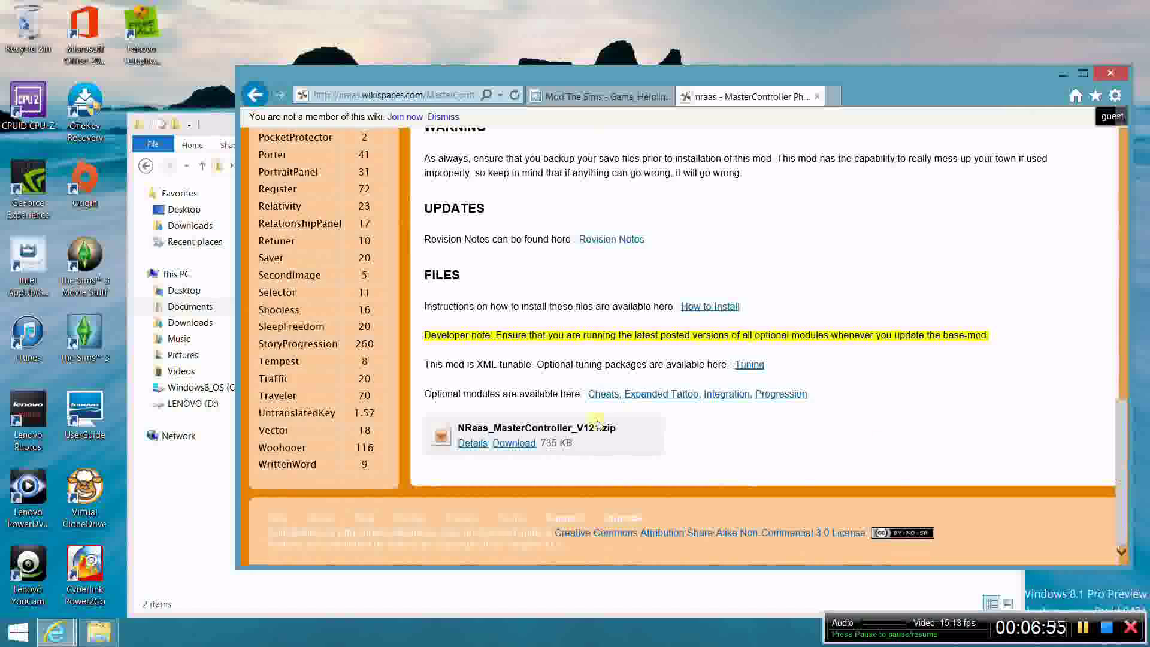
click(514, 444)
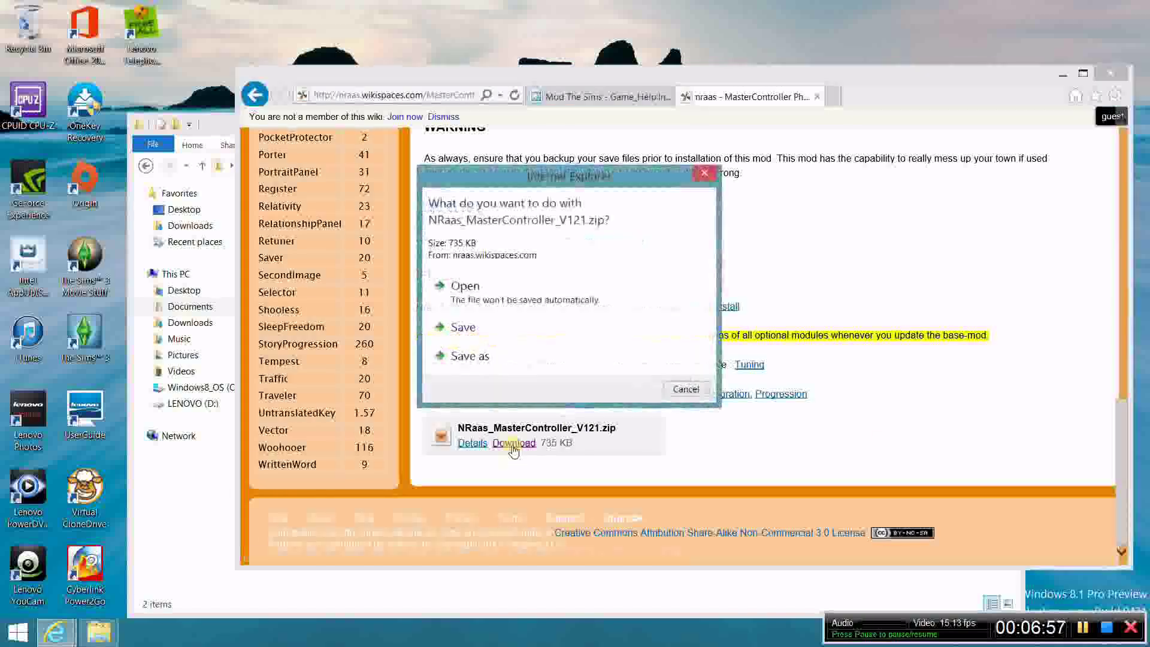
click(466, 327)
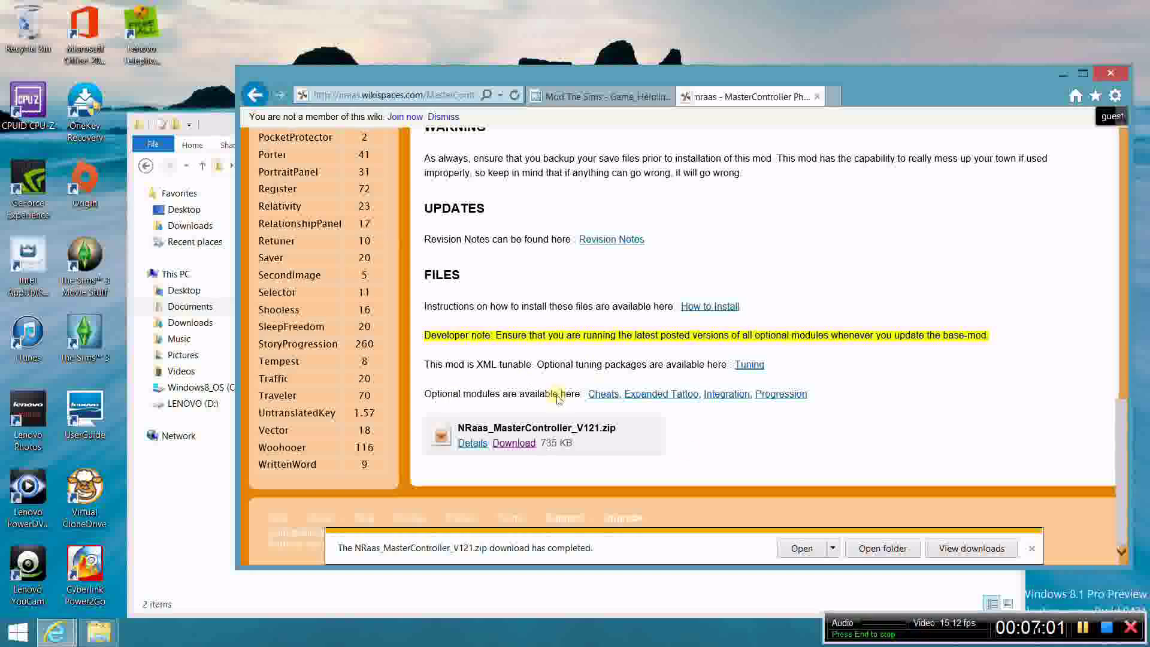
click(885, 549)
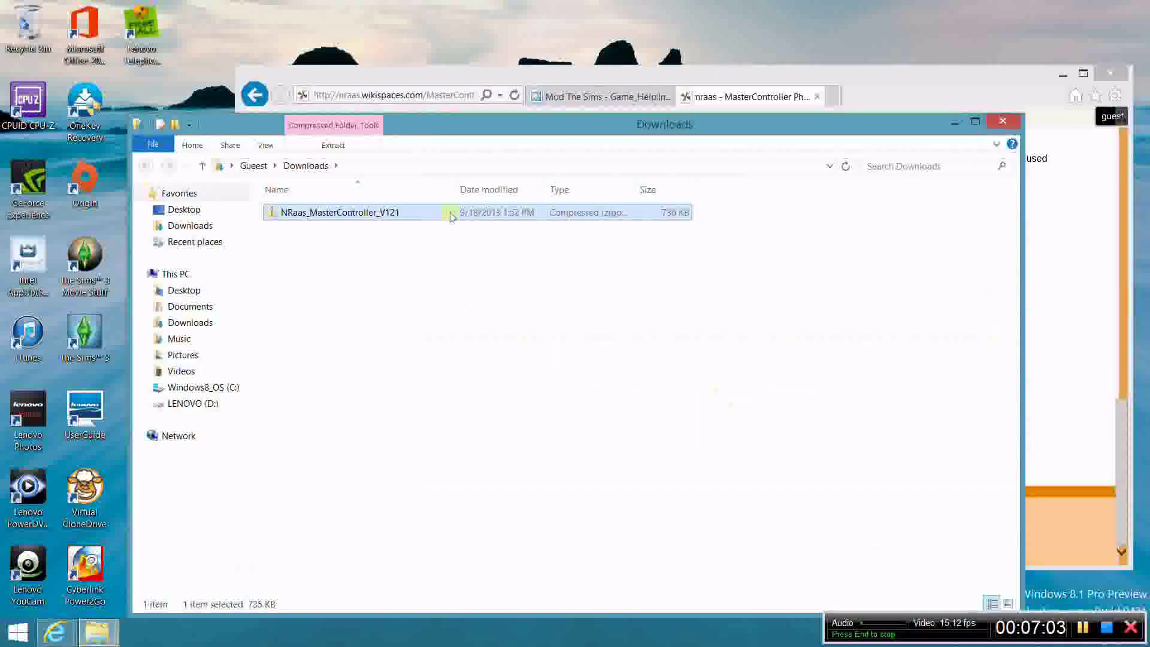
Start a 7-Zip Extract files on NRaas_MasterController_V121.zip and browse for a destination.
right_click(438, 212)
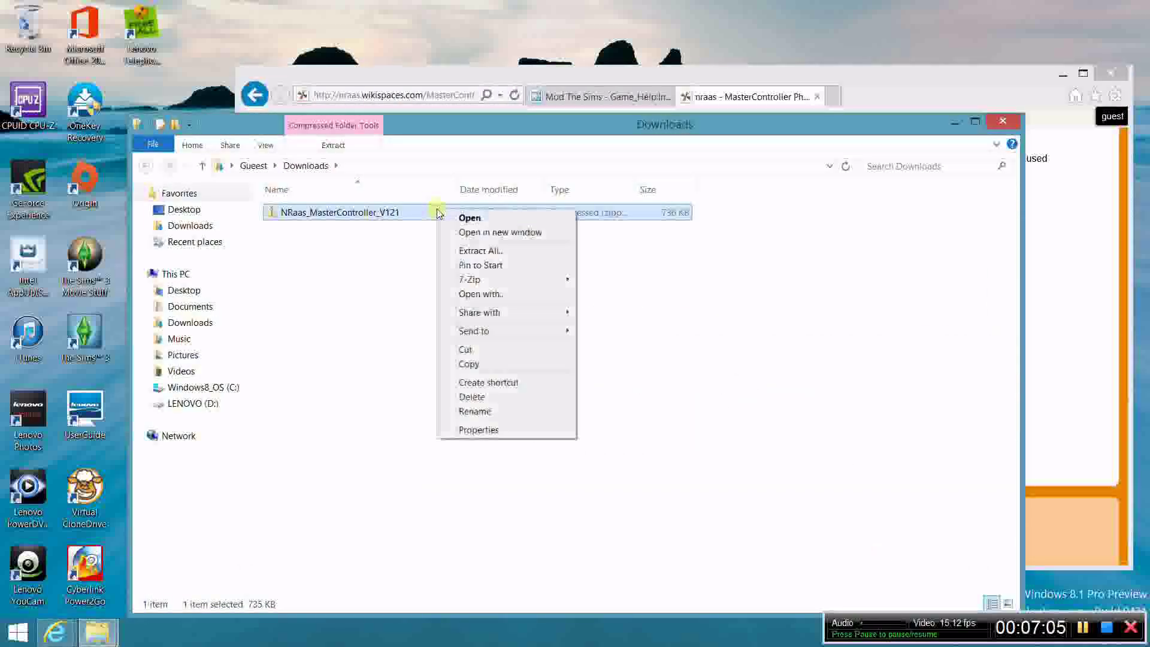
mouse_move(492, 282)
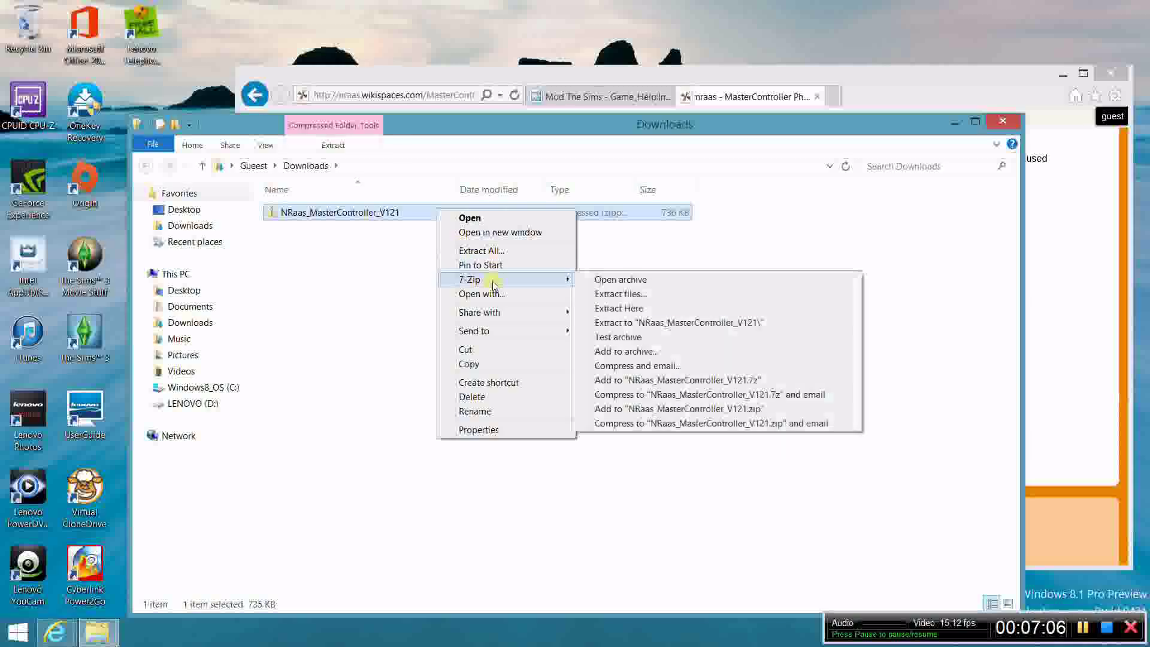
click(630, 296)
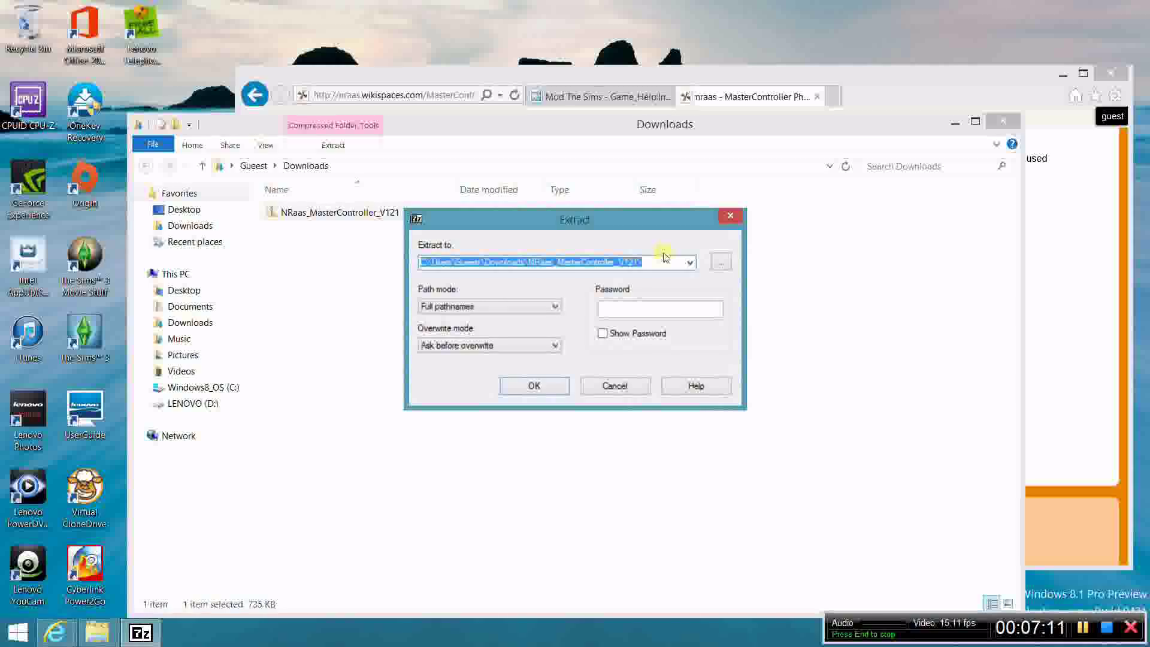
click(722, 262)
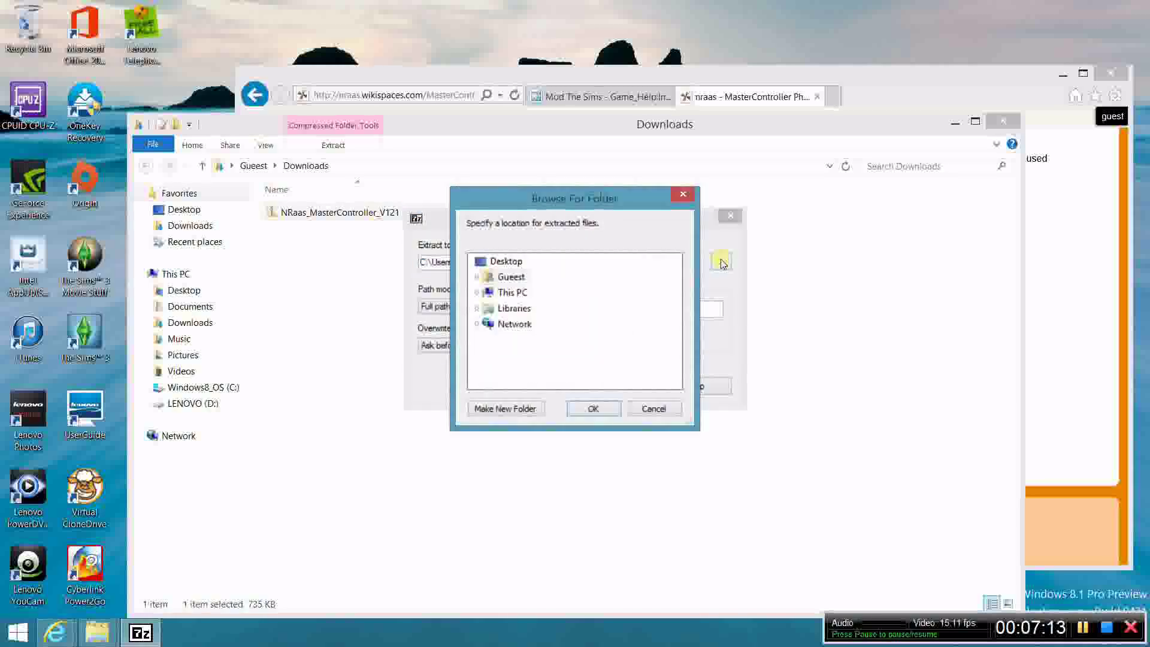
Set the destination to Documents\Electronic Arts\The Sims 3\Mods\Packages and extract.
double_click(490, 278)
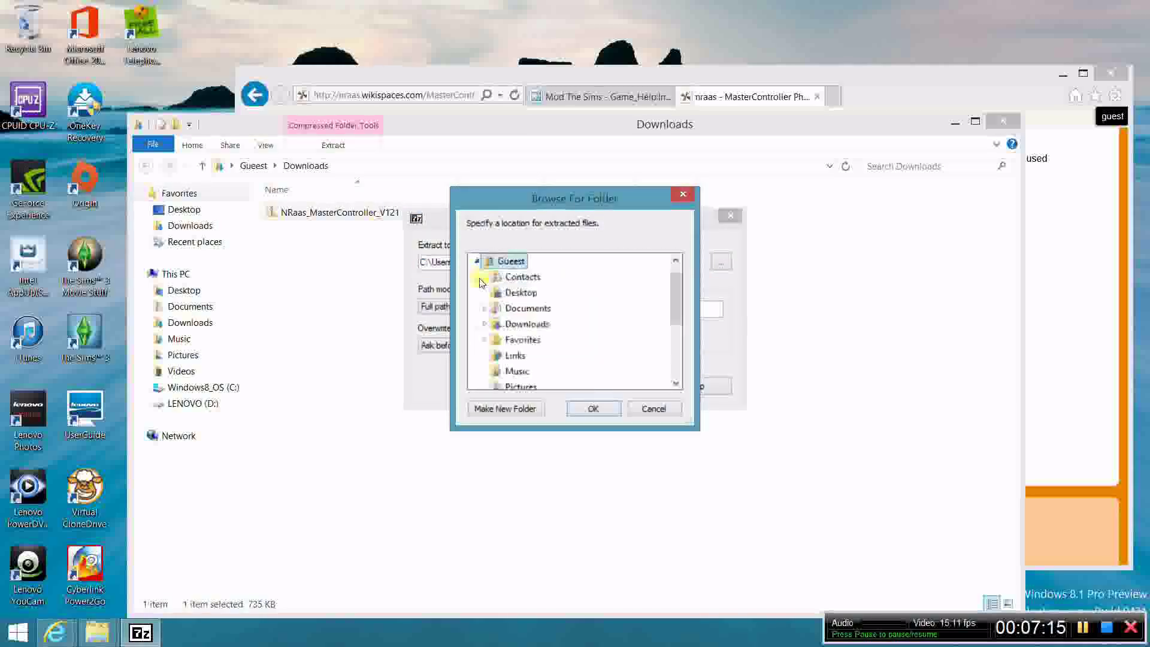
double_click(506, 310)
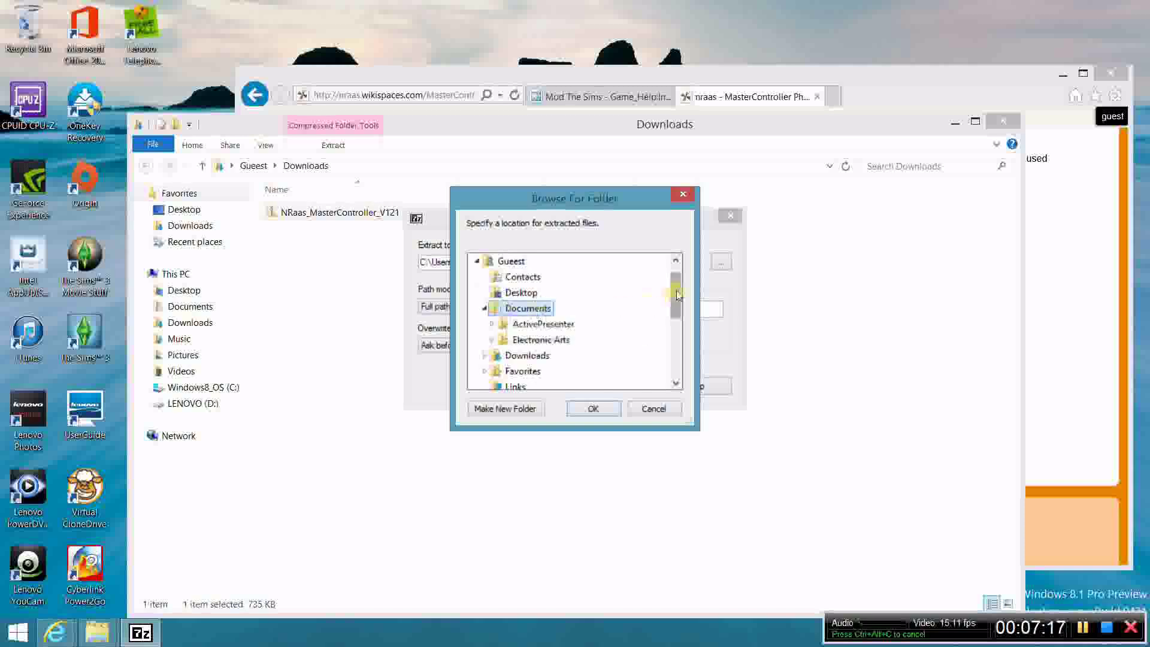
drag(676, 285, 676, 309)
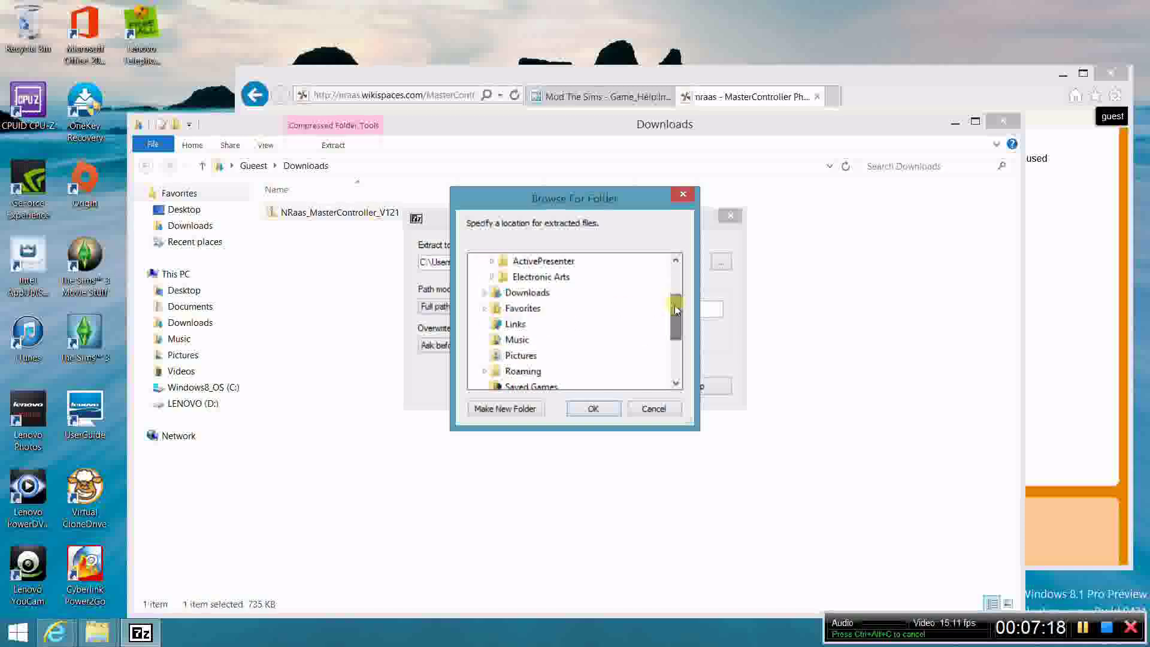
double_click(566, 277)
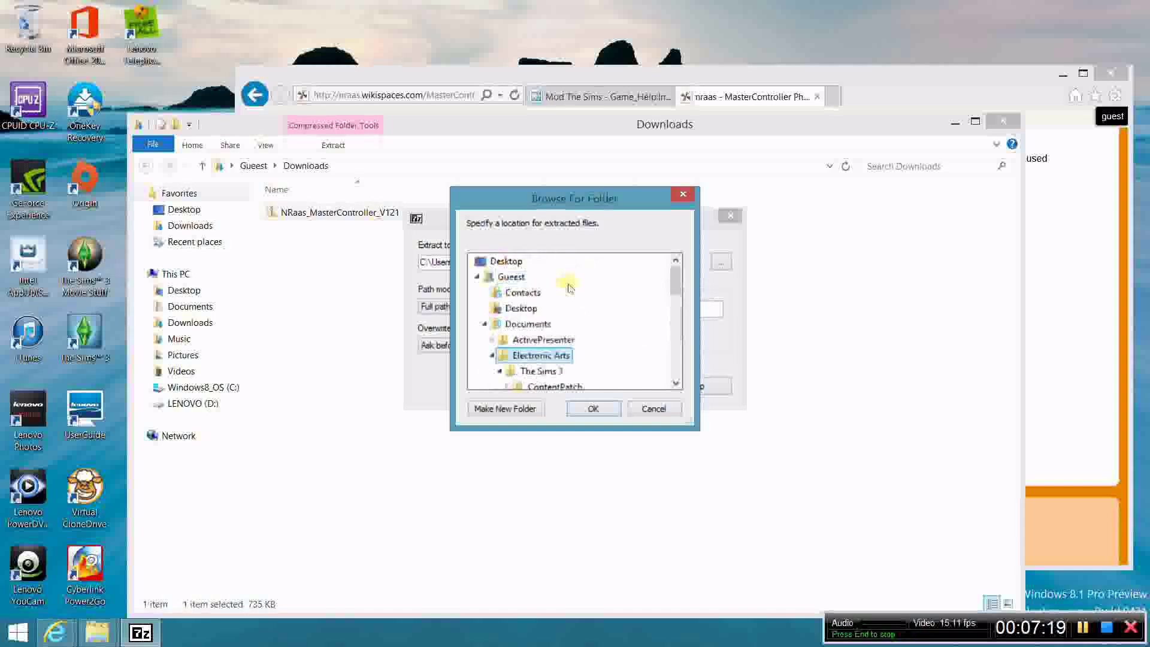
click(541, 371)
drag(673, 282, 674, 312)
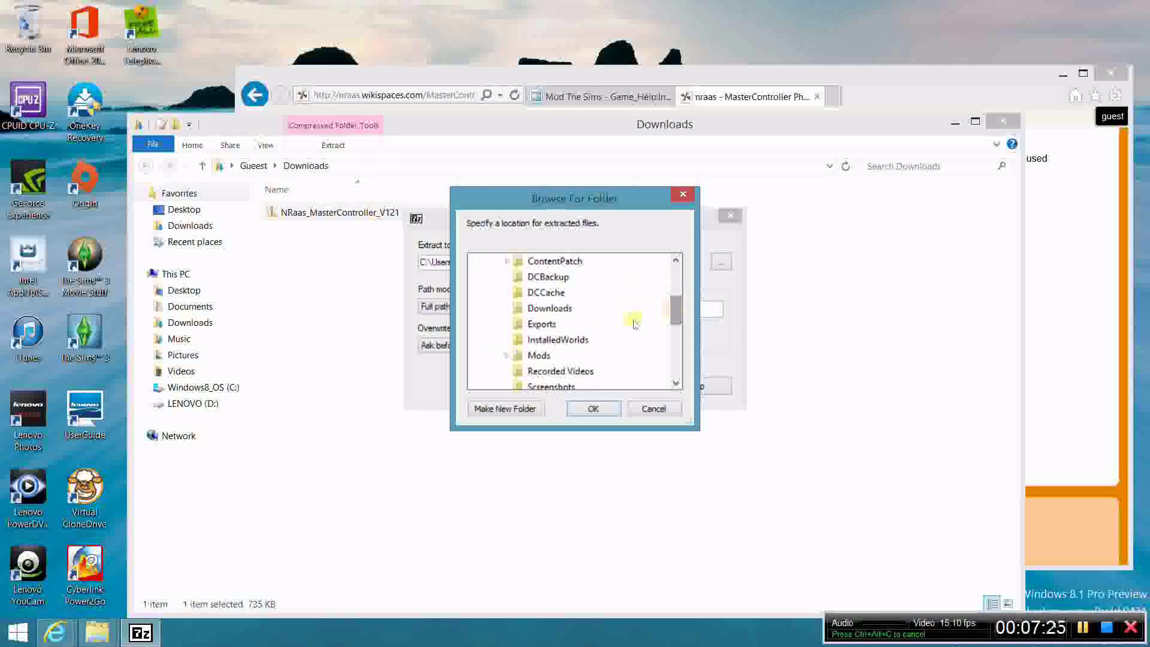
double_click(539, 357)
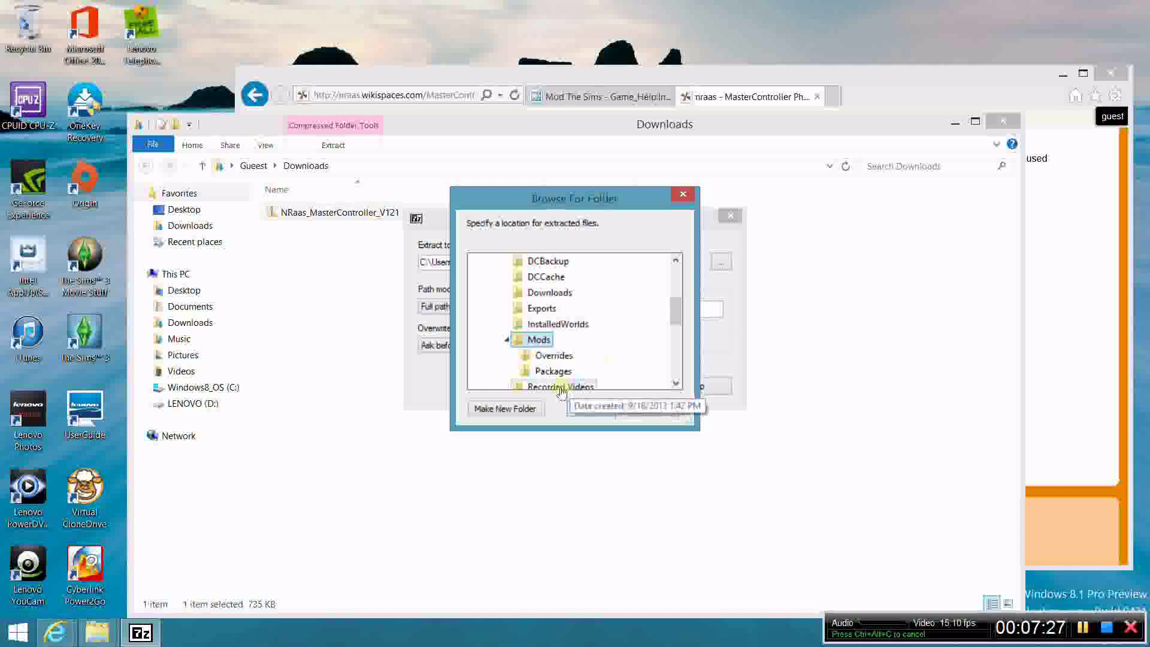
click(554, 372)
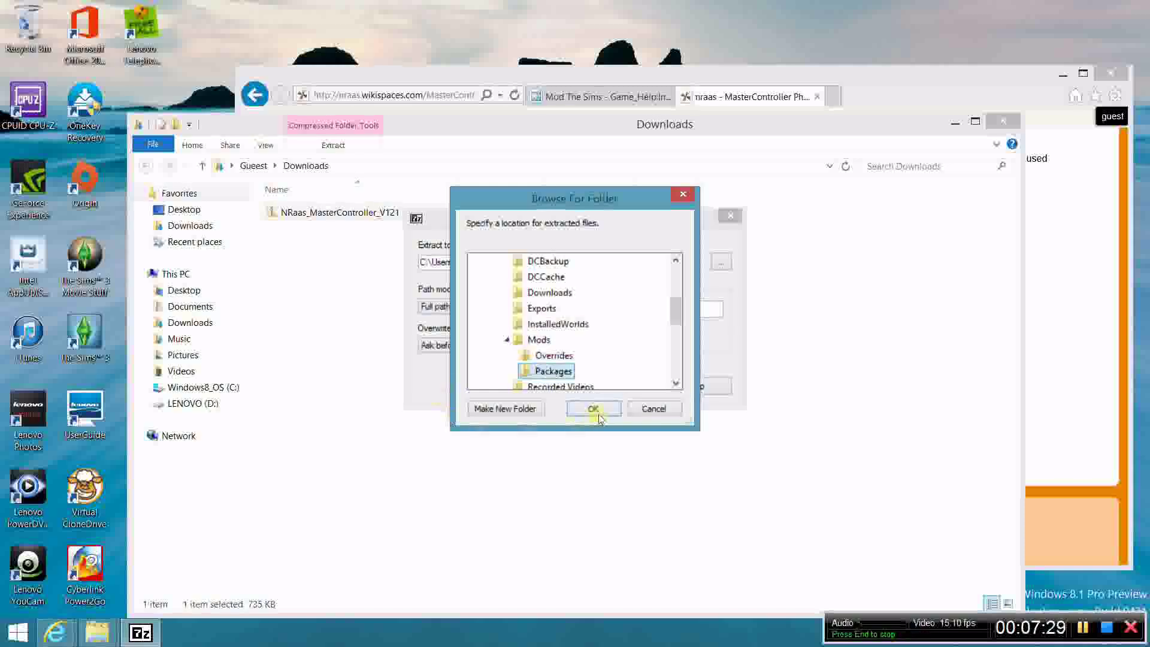
click(593, 410)
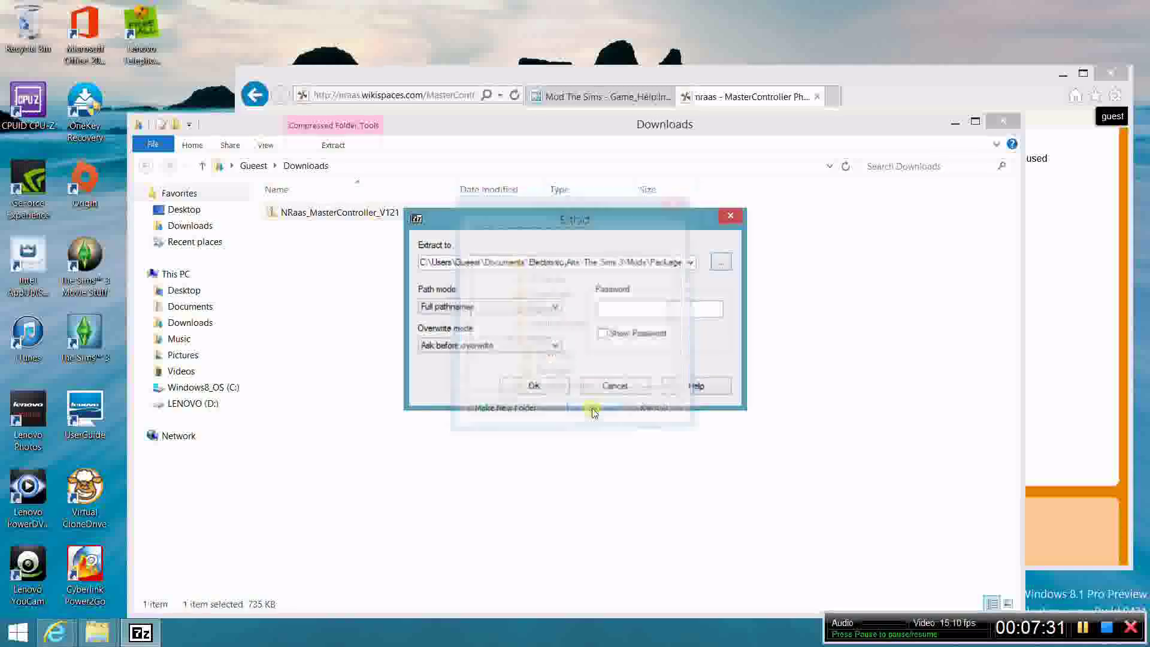
click(524, 386)
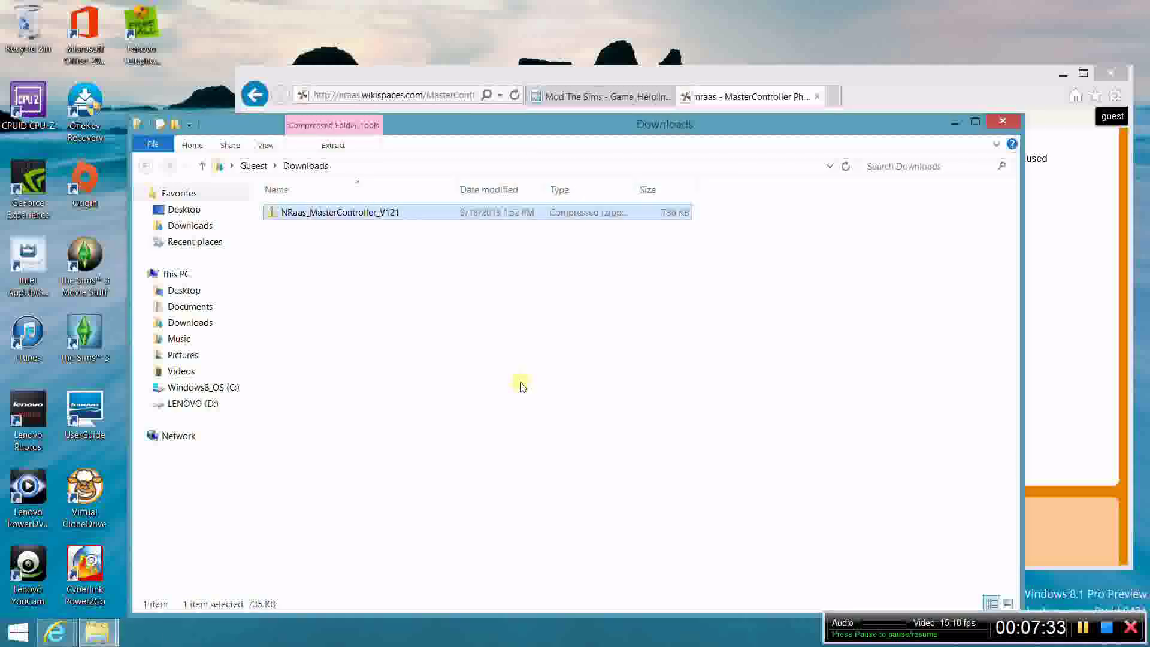
click(535, 128)
Move the Downloads window aside and bring the Packages folder window forward.
drag(535, 128, 601, 61)
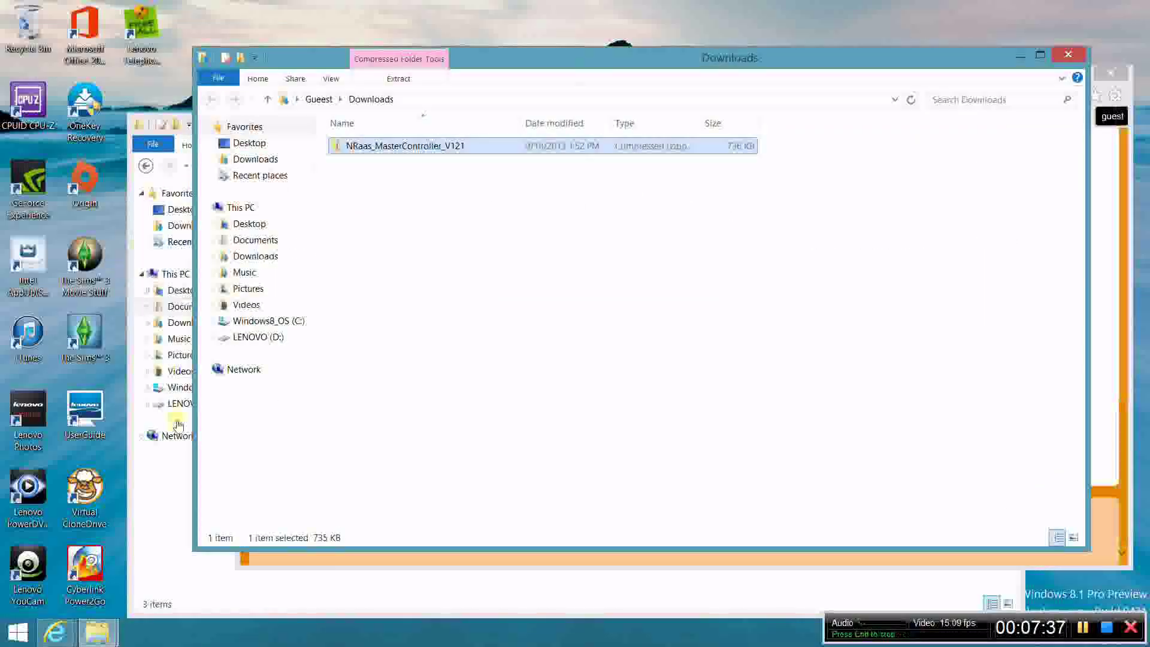
click(161, 482)
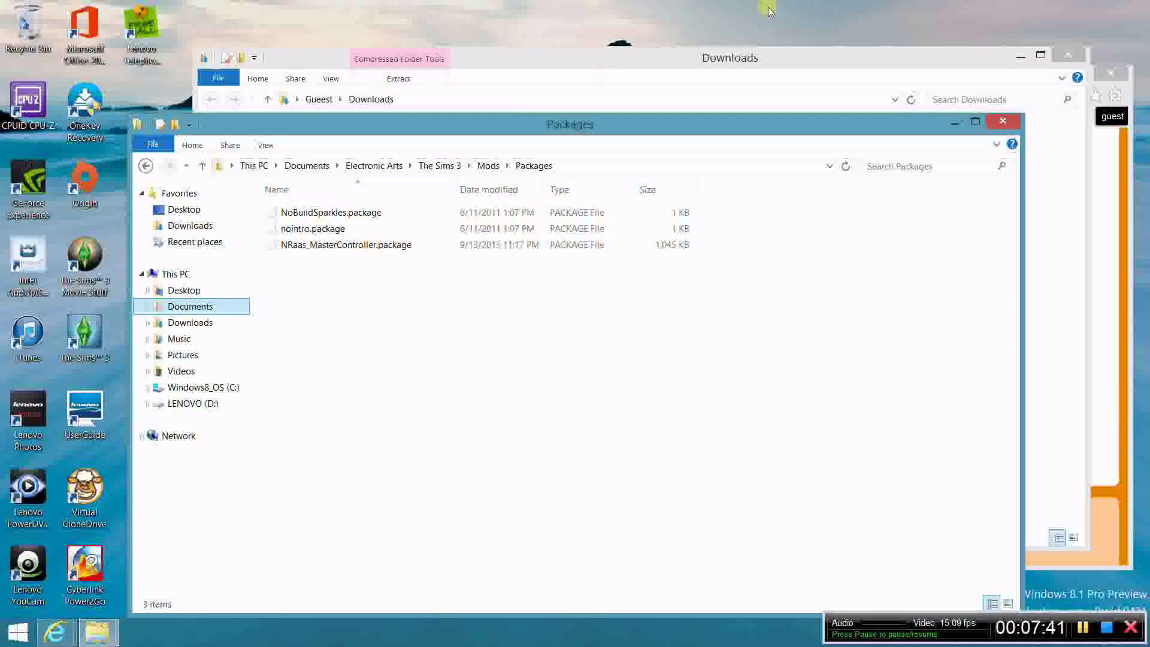
Save NRaas_MasterControllerCheats_V117.zip from the MasterController Cheats page and open its folder.
click(1109, 433)
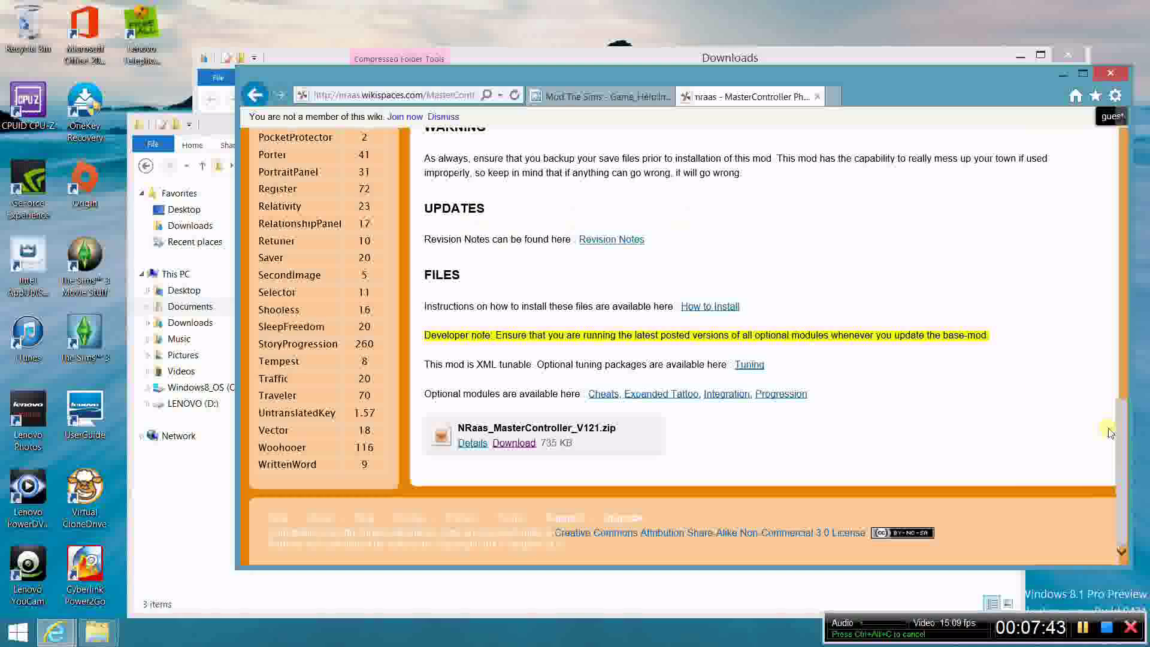
click(604, 395)
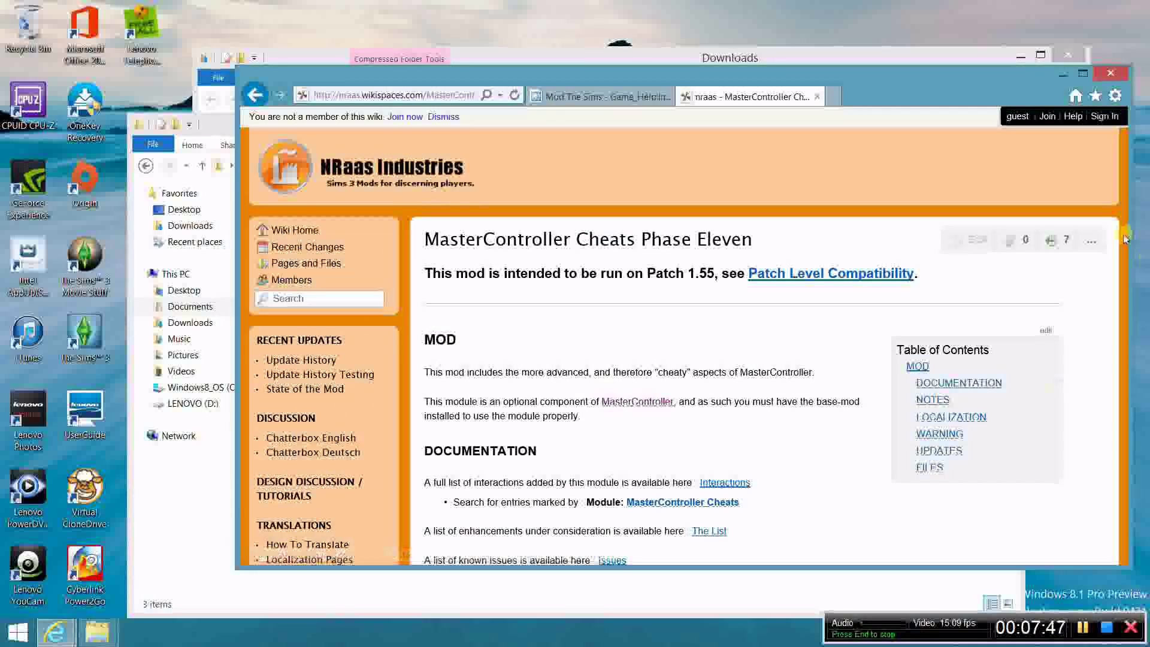
drag(1124, 188, 1116, 409)
click(508, 387)
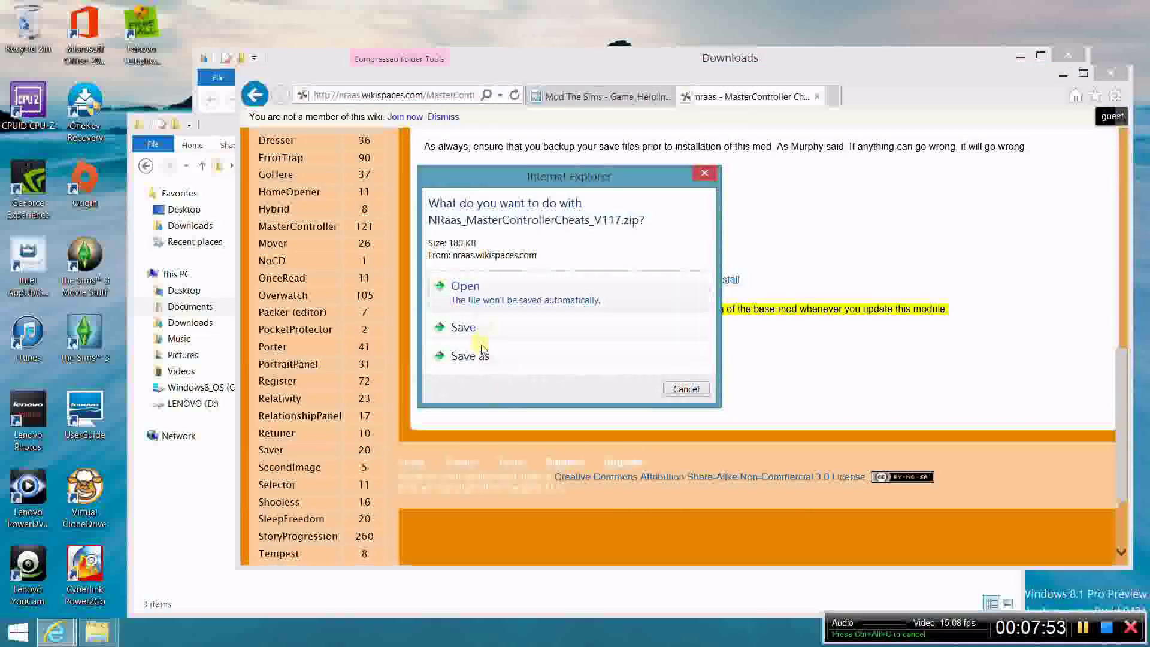
click(481, 326)
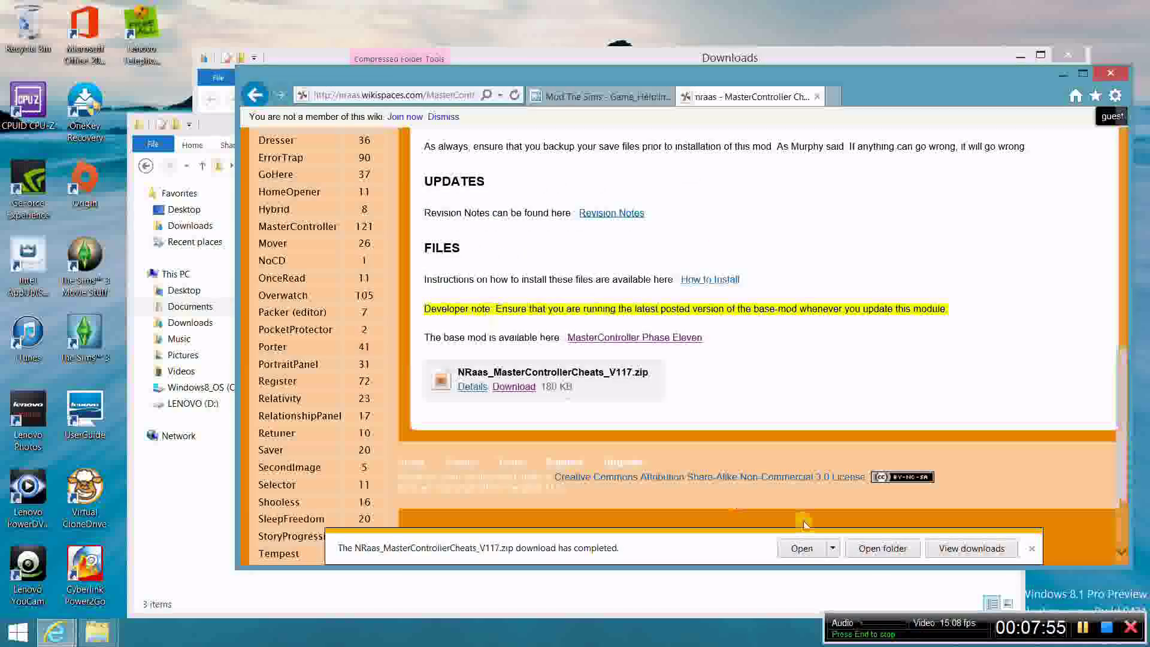
click(883, 548)
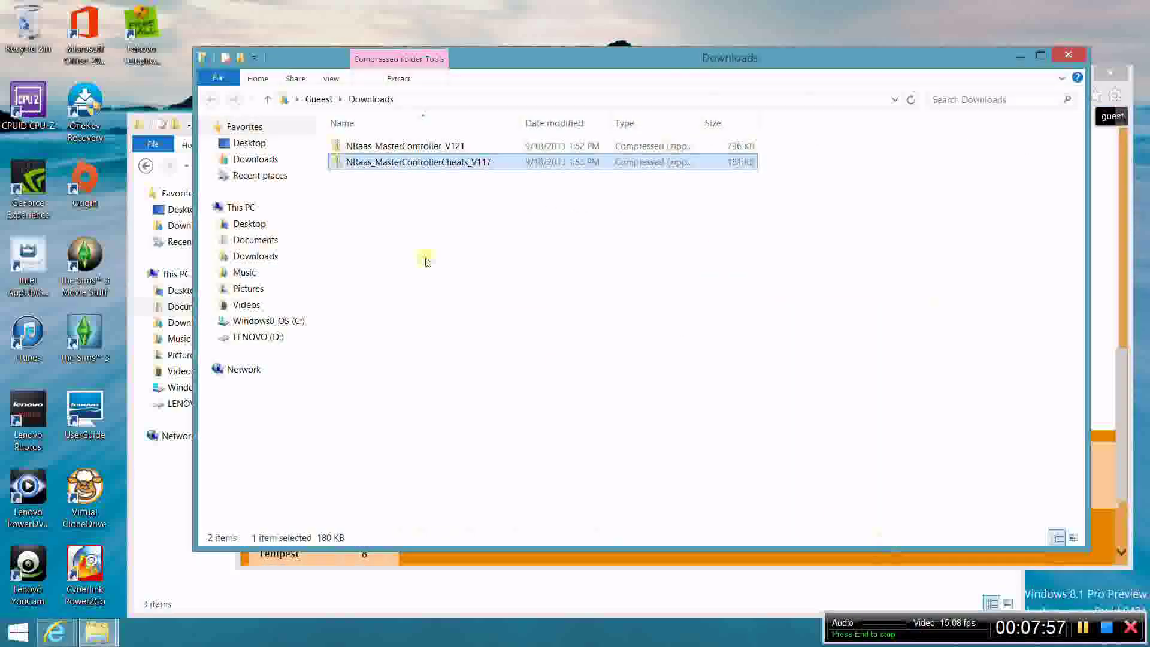
Extract NRaas_MasterControllerCheats_V117.zip with 7-Zip into the previously used Sims 3 Mods\Packages folder.
right_click(454, 165)
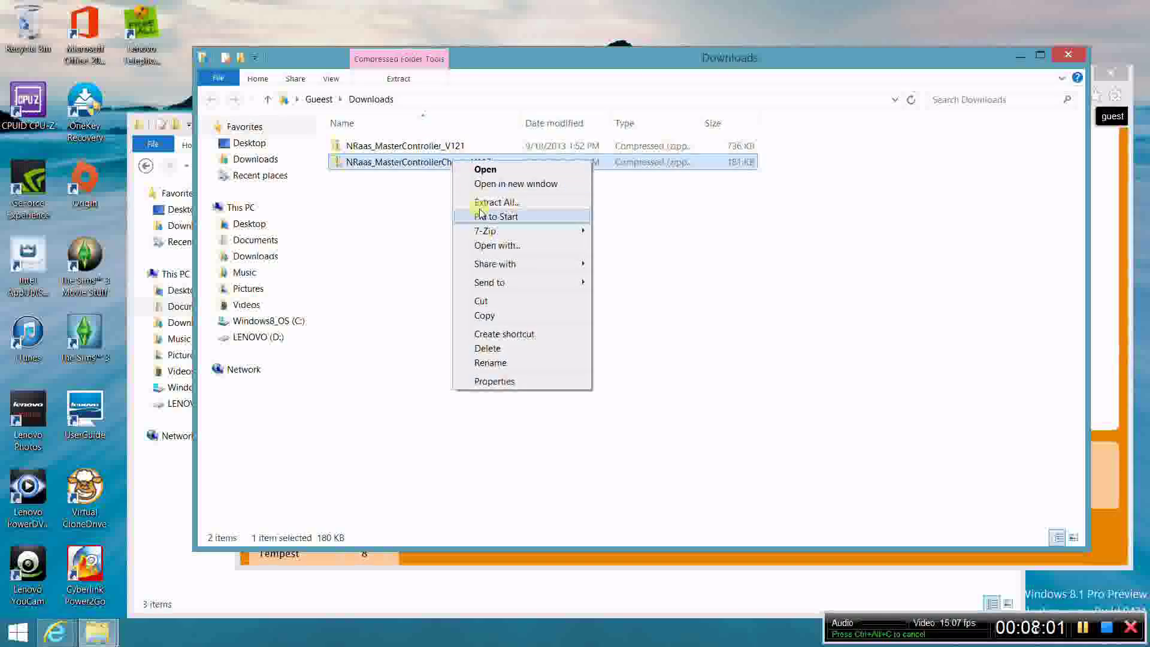
mouse_move(458, 230)
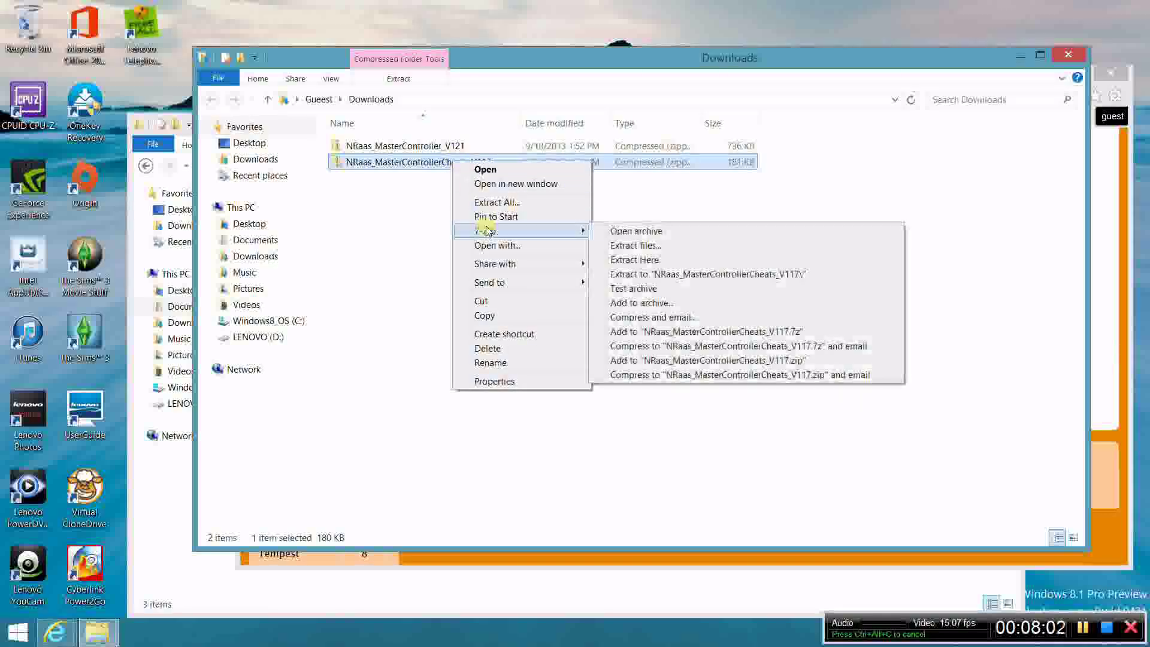
click(652, 246)
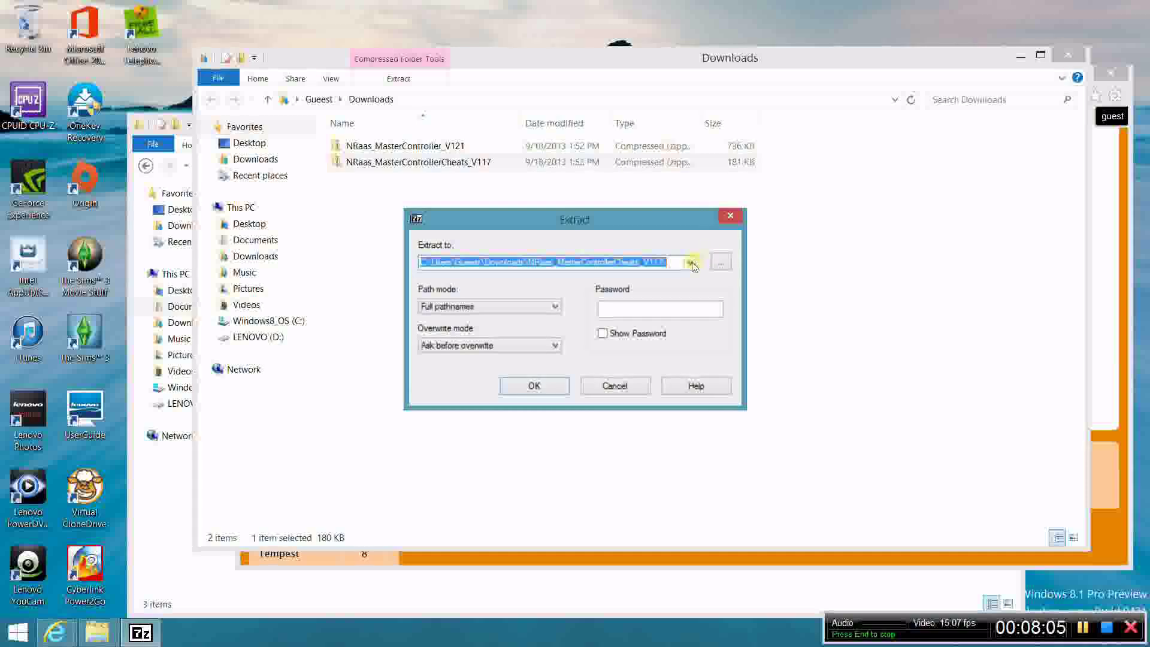
click(690, 263)
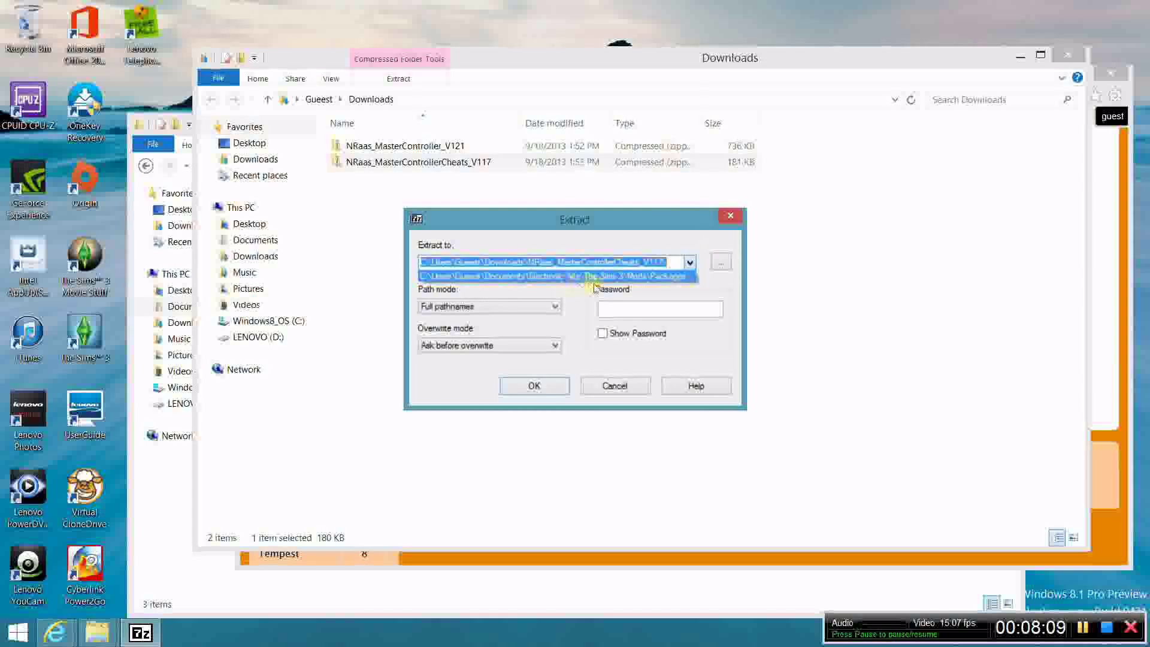
click(661, 277)
click(526, 386)
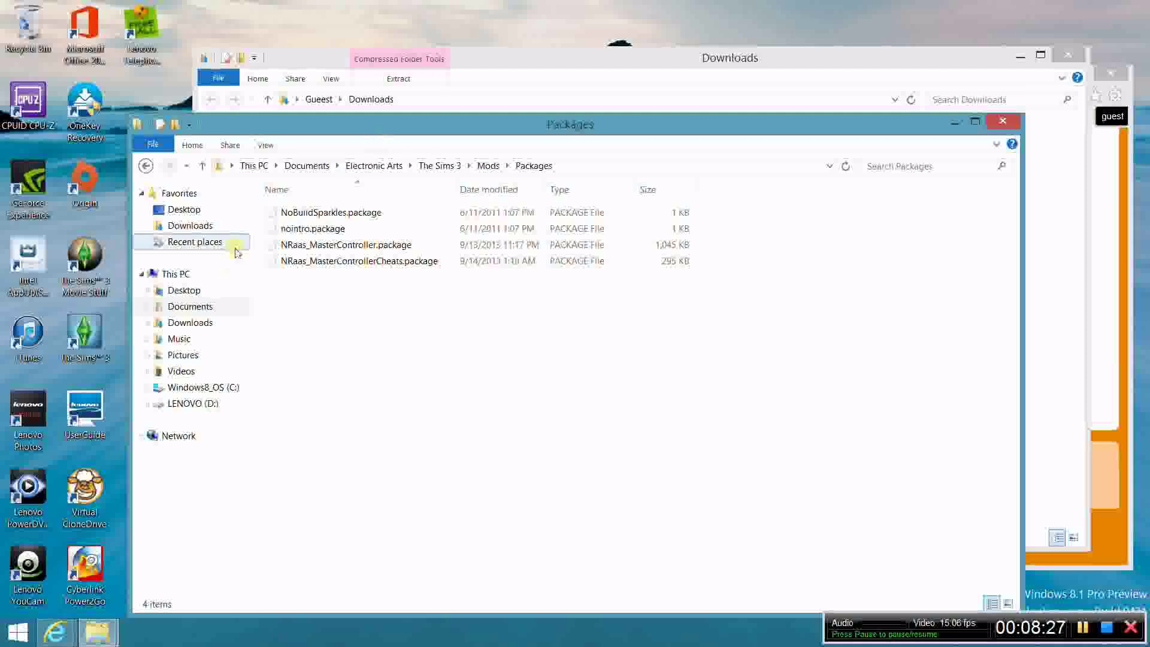
Go up to the Electronic Arts folder and into The Sims 3 folder.
click(381, 170)
double_click(282, 215)
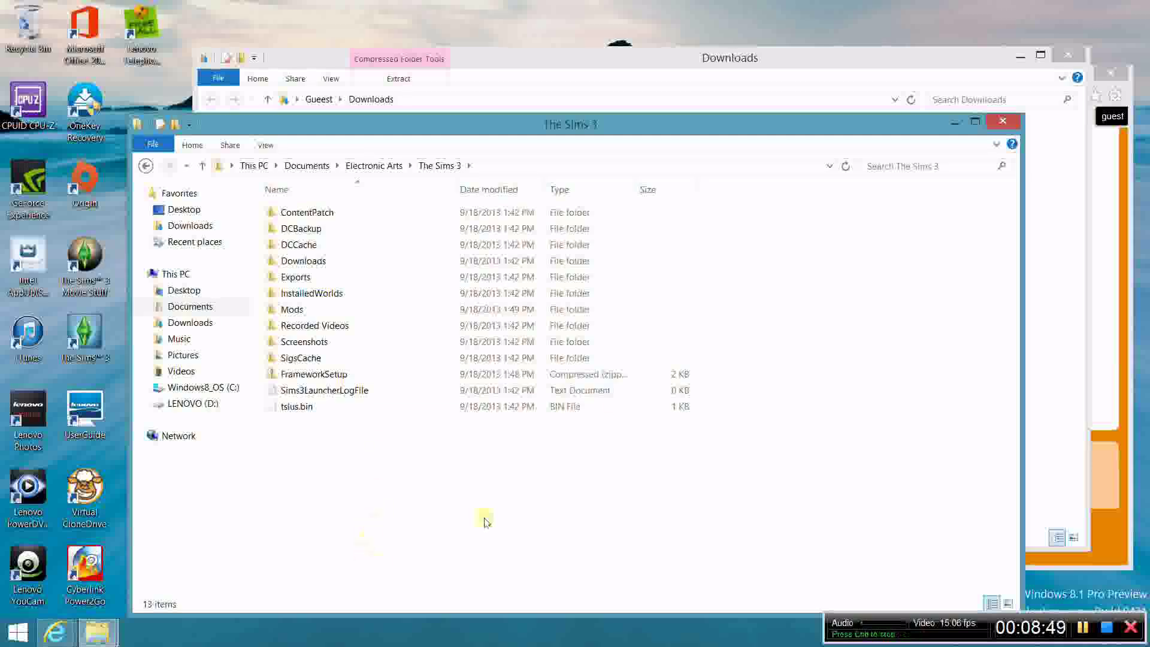
click(645, 339)
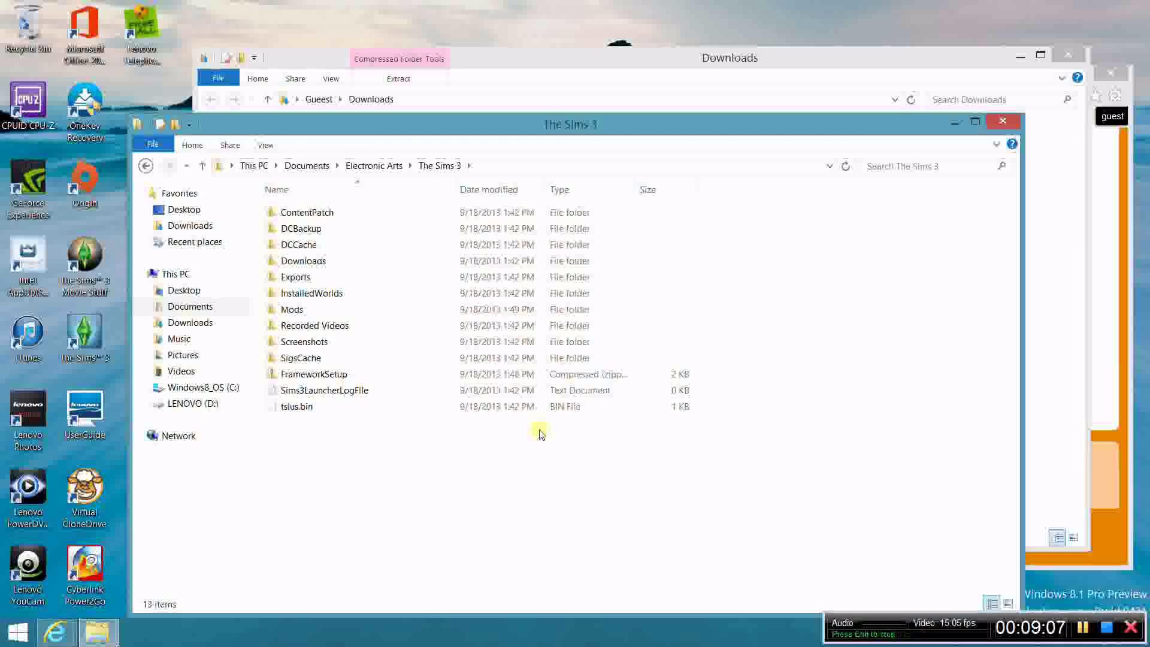
Open Mods, check the Overrides folder, then go back to Mods and into Packages.
double_click(287, 310)
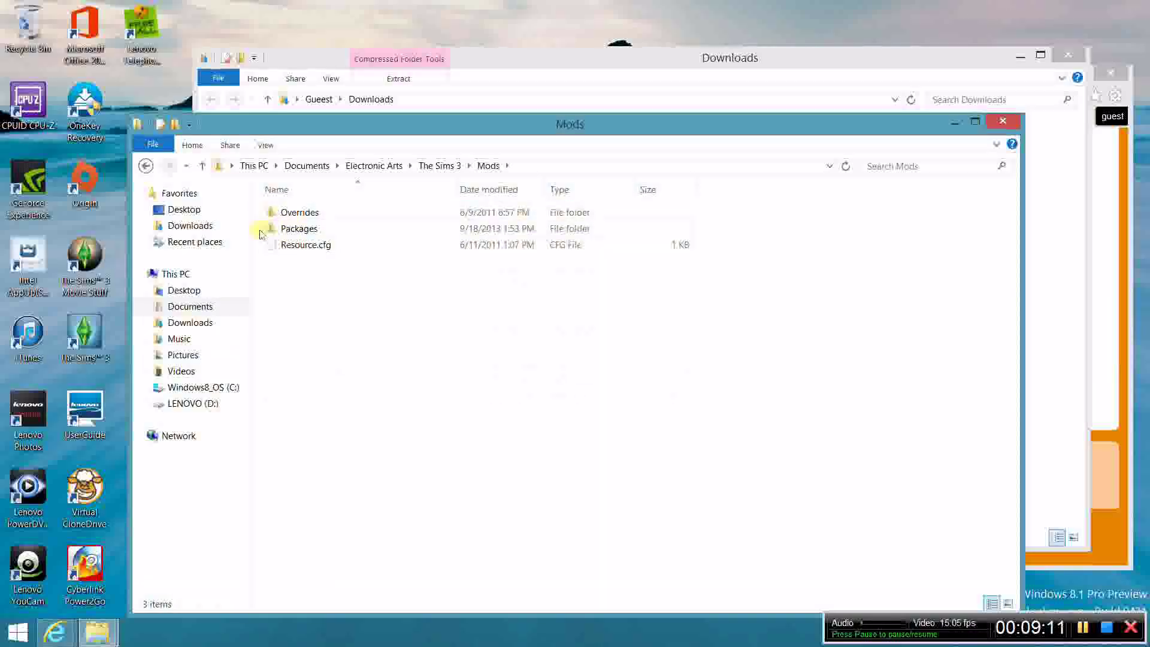
click(295, 215)
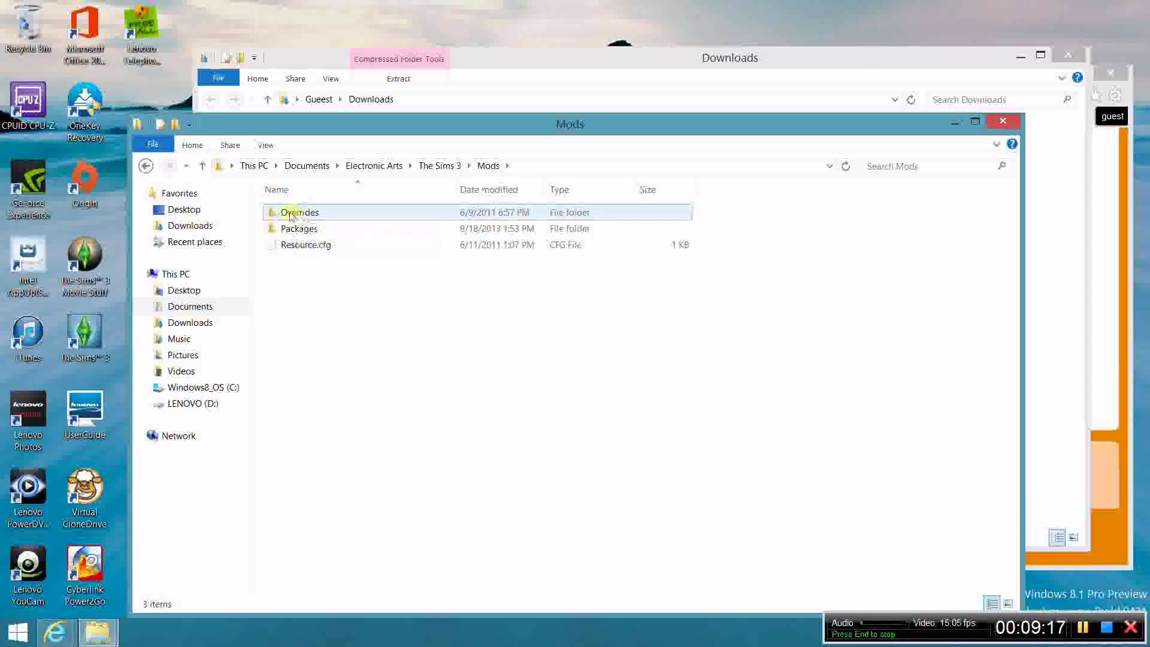
click(289, 214)
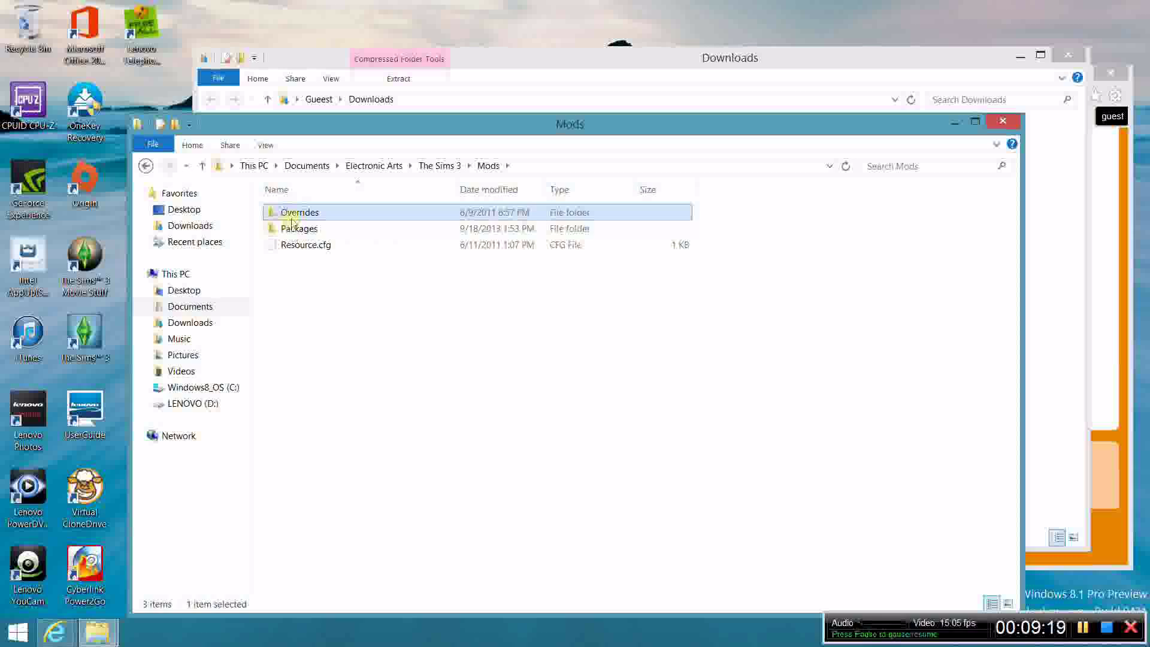
double_click(290, 215)
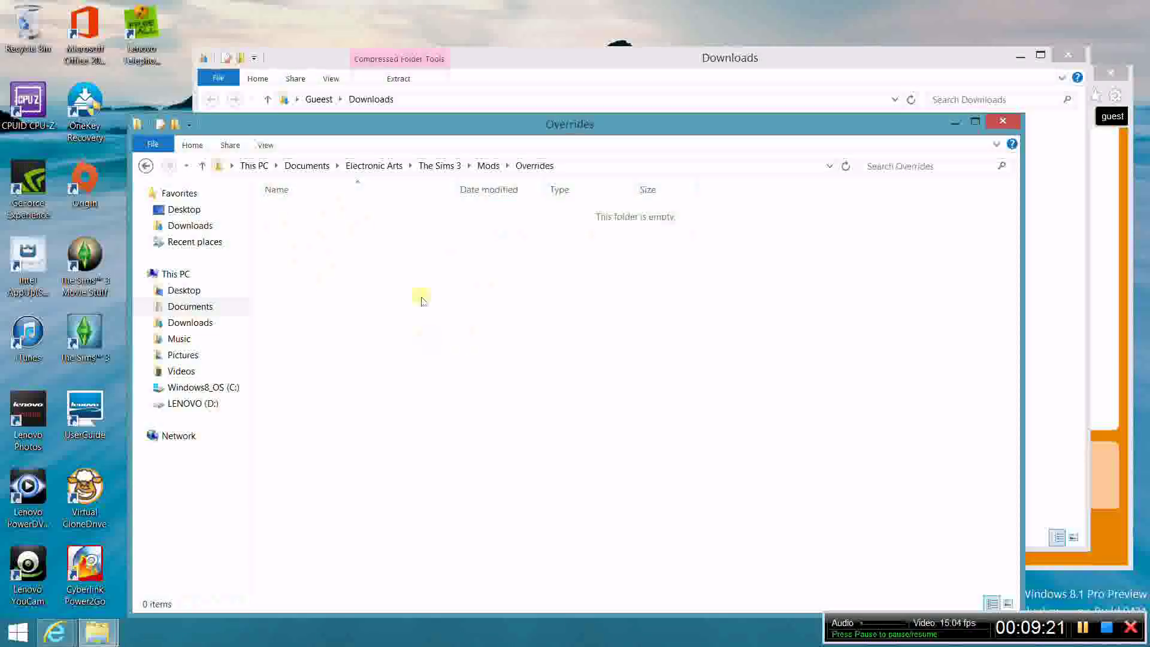
click(488, 166)
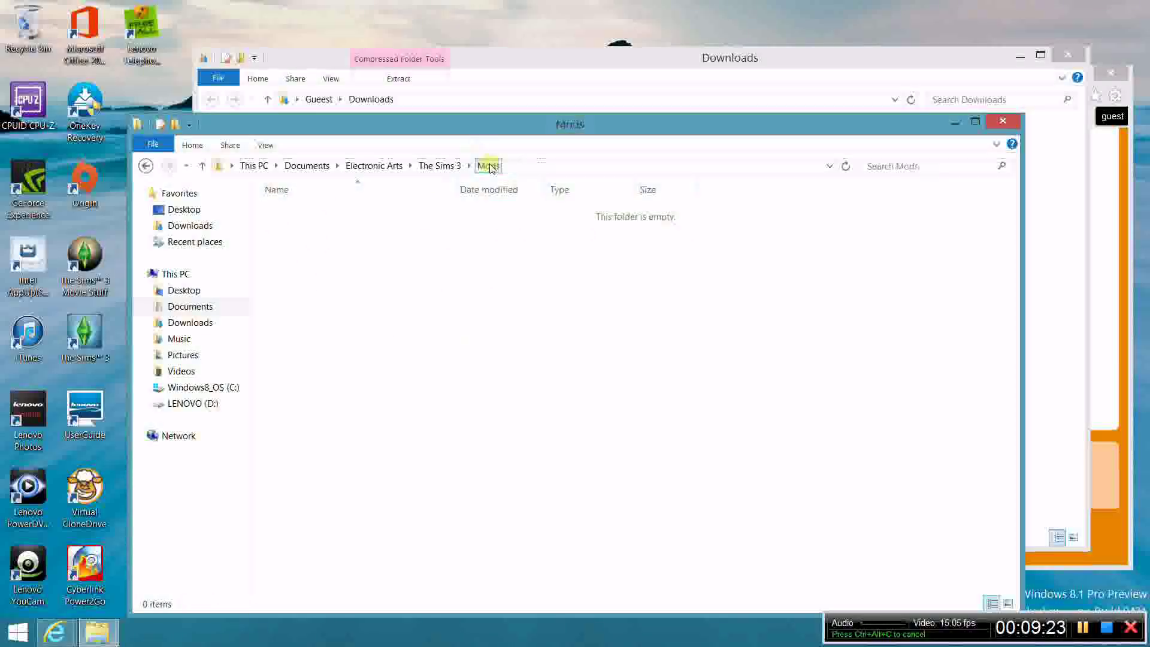
double_click(305, 230)
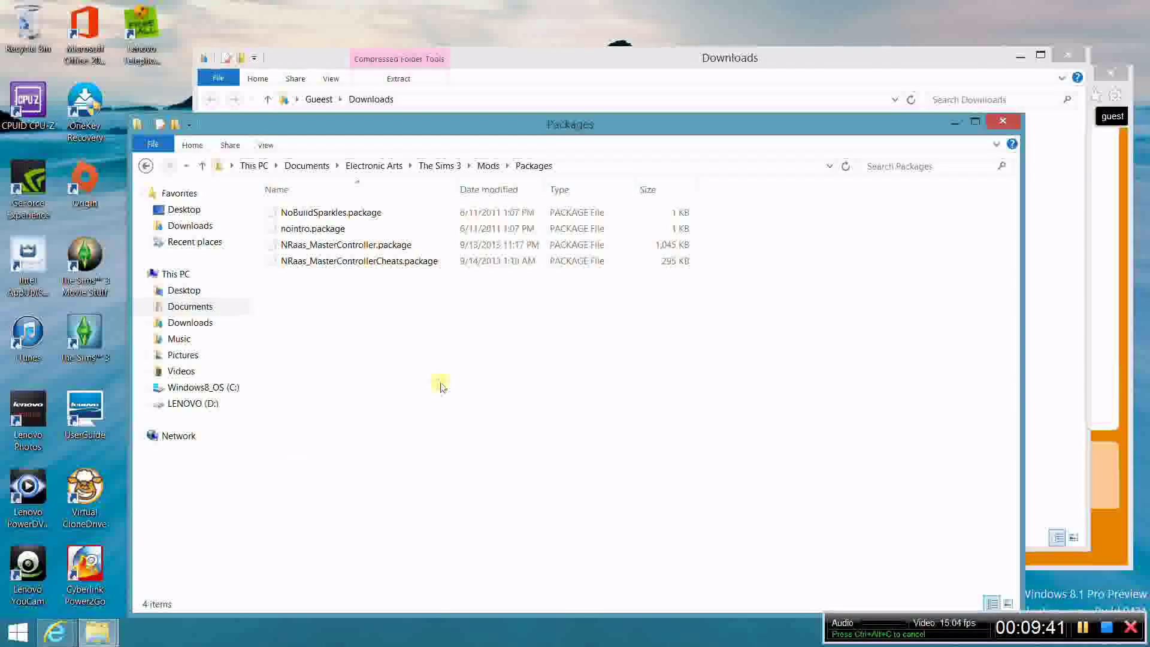
Create a new folder named Nraas inside Packages.
right_click(441, 384)
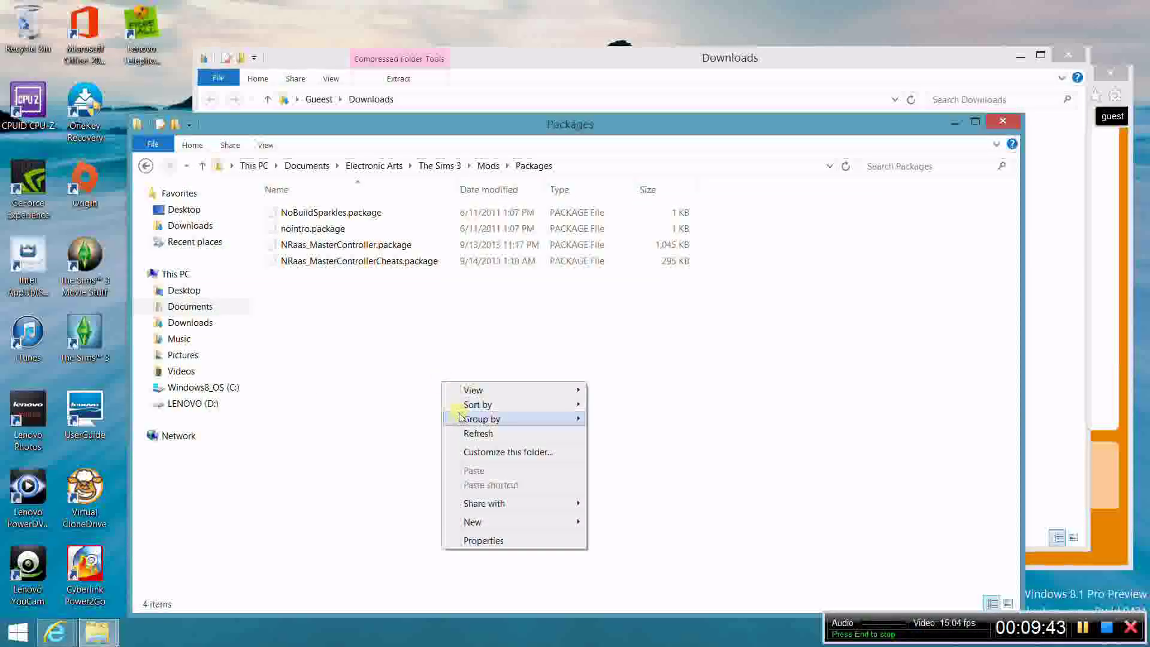
mouse_move(483, 416)
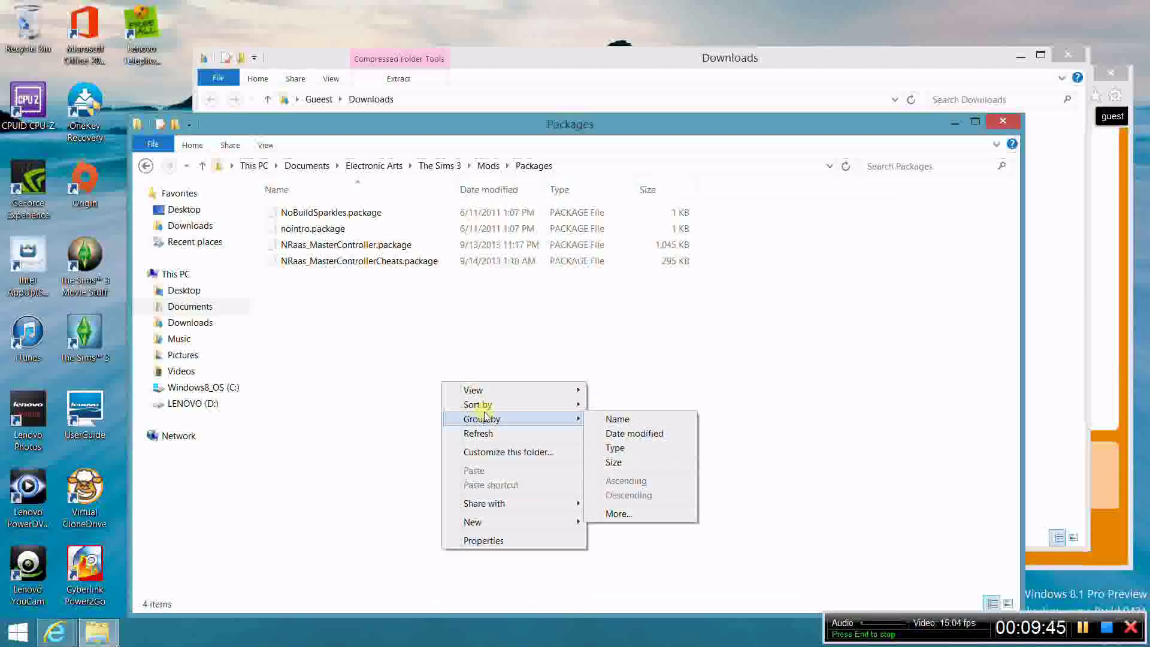
mouse_move(526, 521)
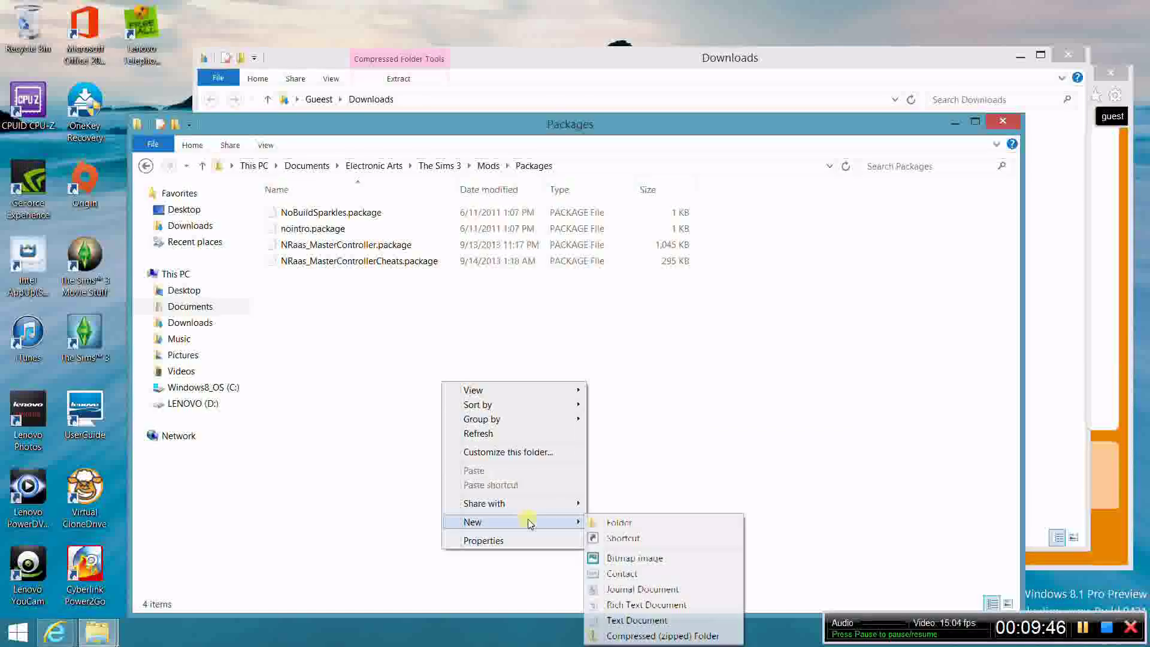
click(613, 521)
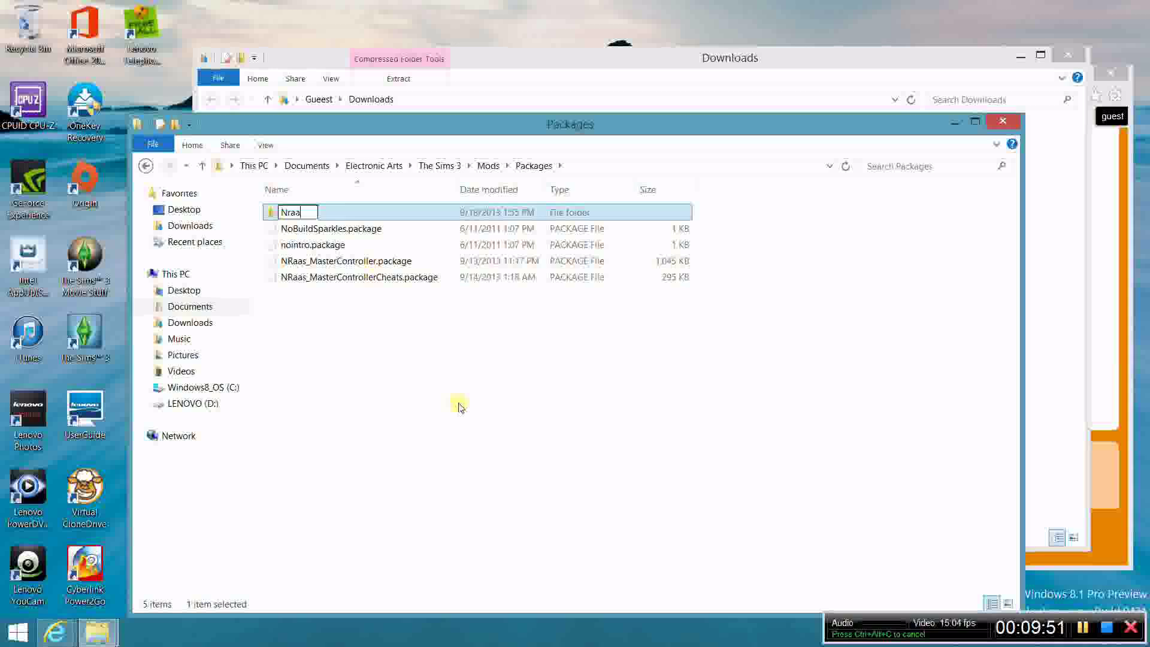
click(436, 392)
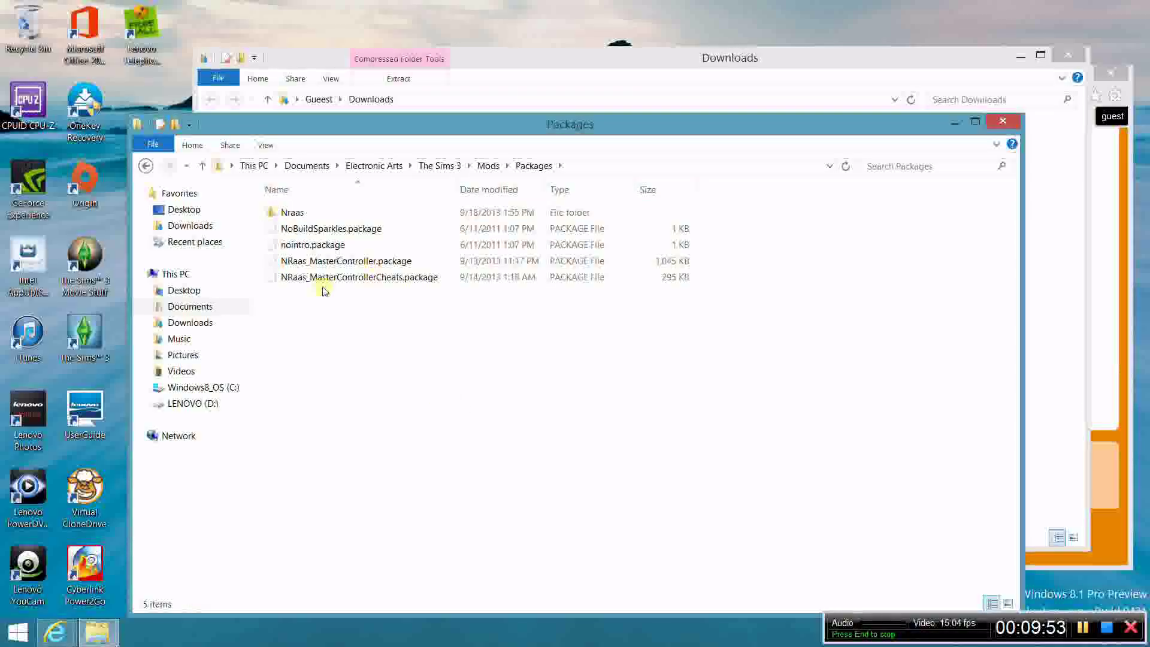
Move NRaas_MasterController.package and NRaas_MasterControllerCheats.package into the Nraas folder.
click(304, 261)
shift+click(303, 276)
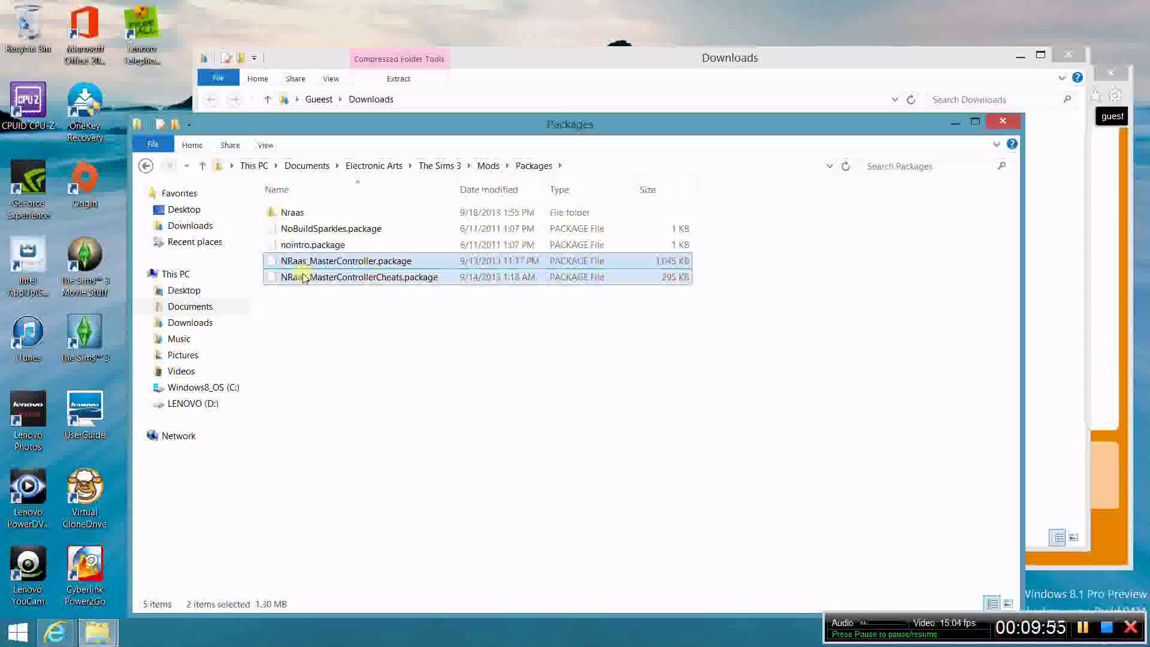
drag(304, 275, 289, 216)
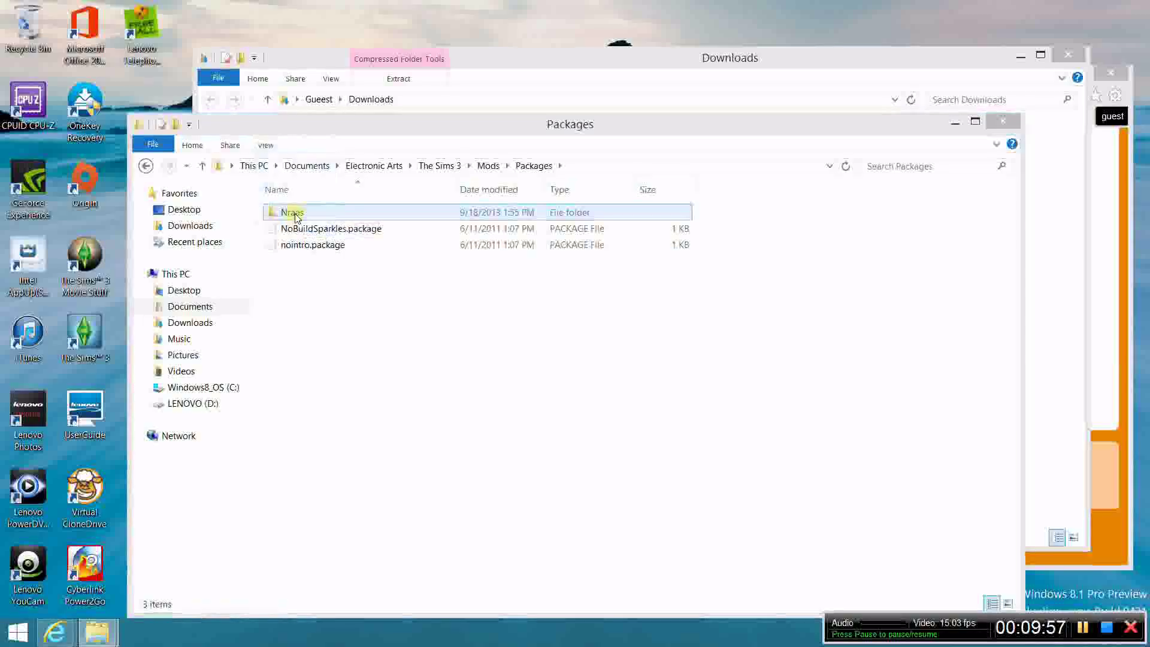